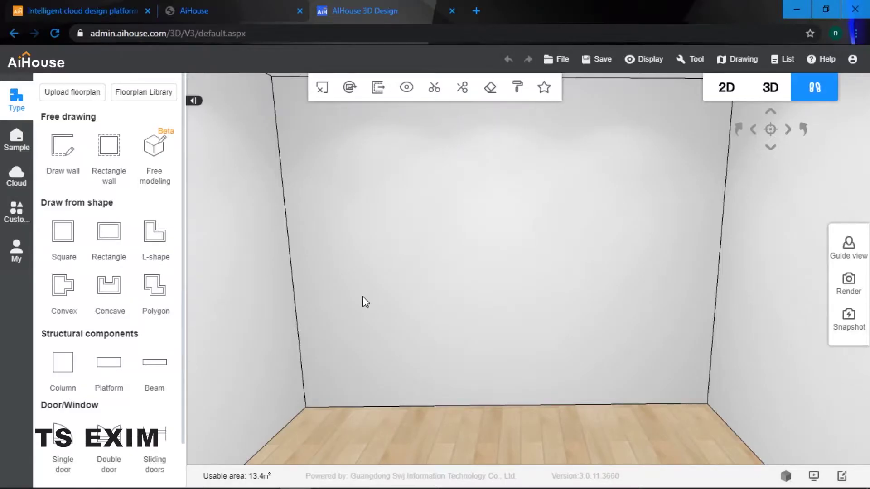
Enter the custom kitchen cabinet design and search its design library for "super"
left_click(19, 212)
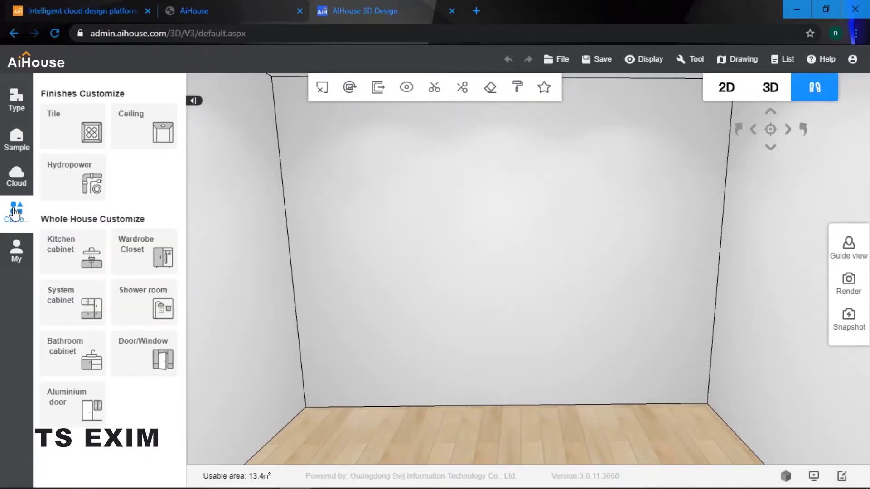
left_click(76, 249)
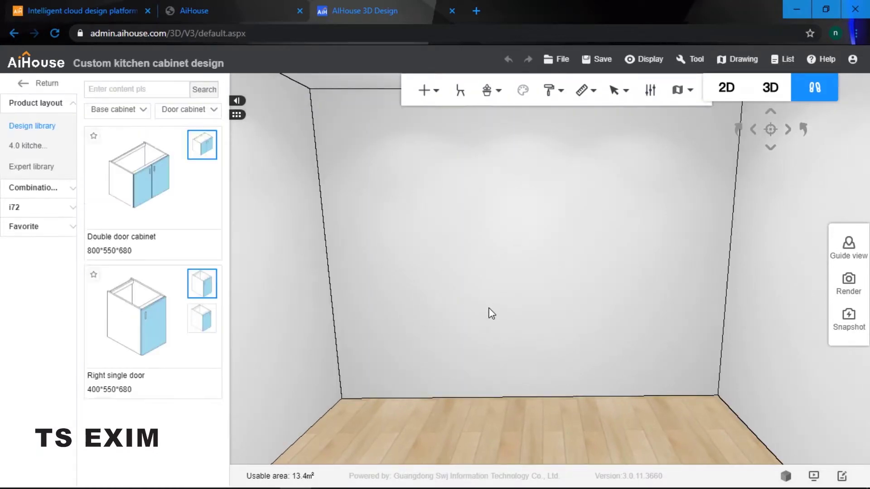
left_click(162, 90)
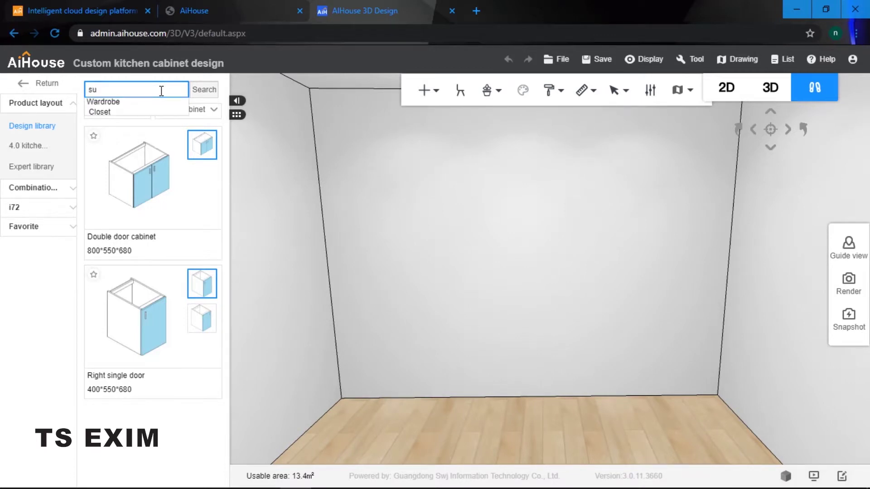
key("Return")
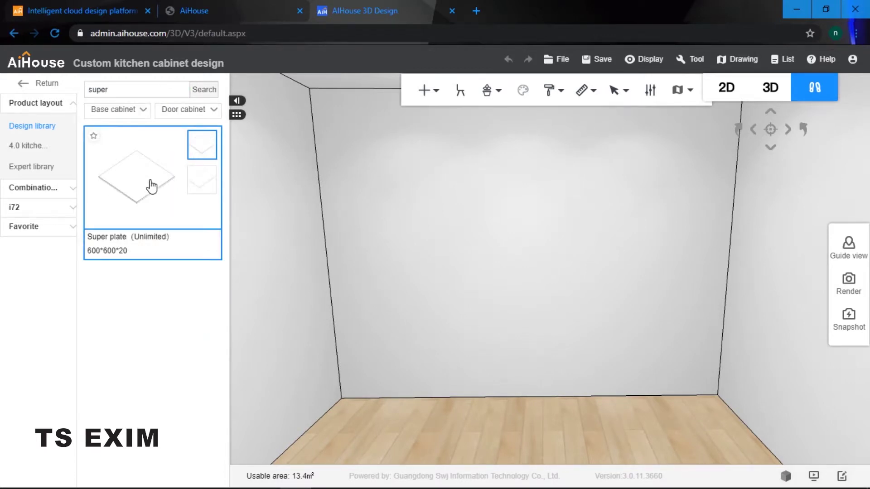
Place a Super plate on the floor, about 1613 mm from the left wall and 341 mm from the back wall
left_click_drag(242, 229, 540, 437)
left_click(540, 438)
left_click_drag(539, 375, 546, 358)
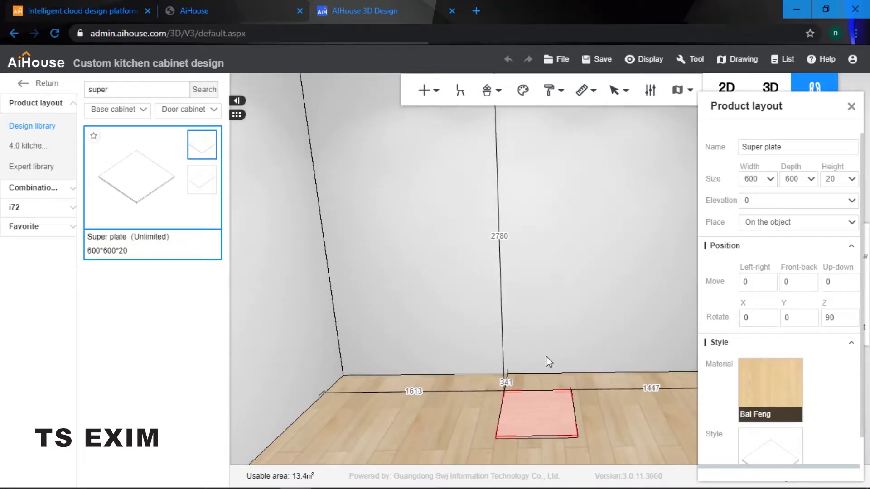
left_click_drag(589, 397, 546, 397)
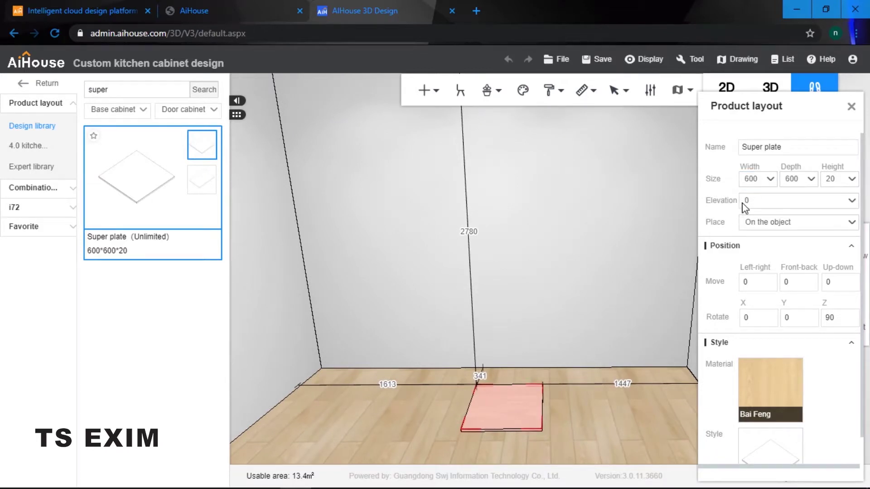
Resize the Super plate to a width of 2000, a depth of 2000 and a height of 150
left_click(761, 179)
type("200")
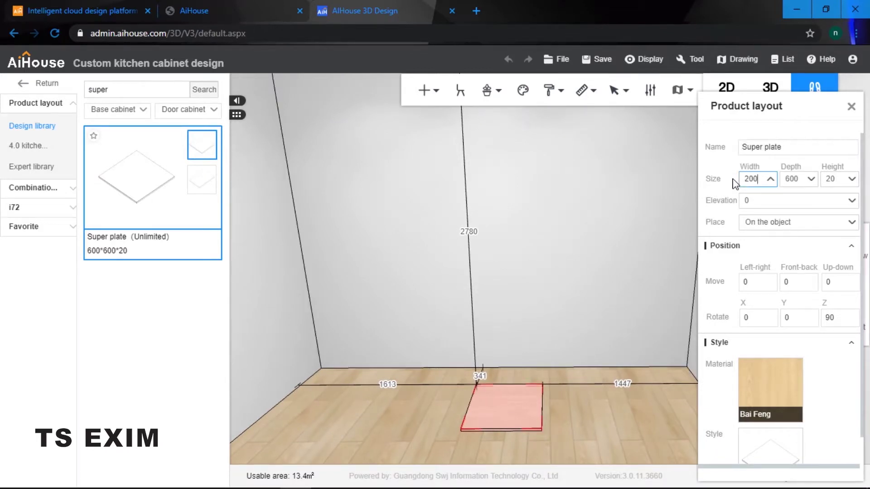
type("0")
key("Return")
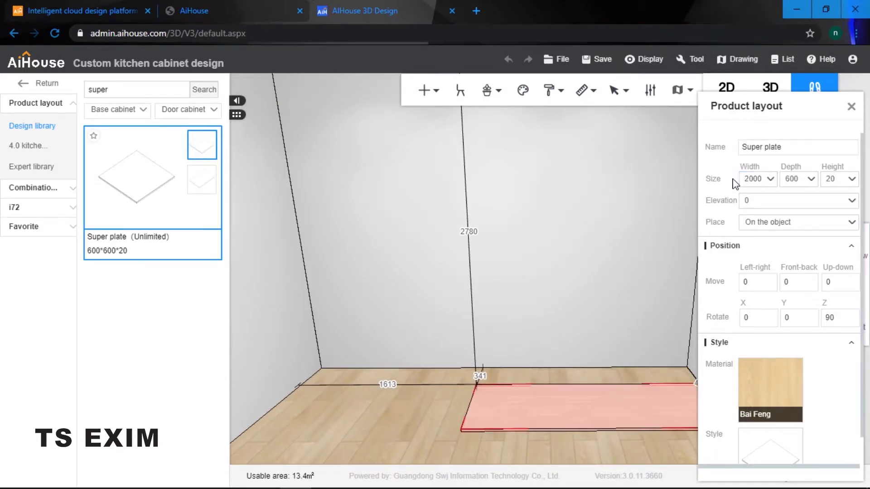
left_click(797, 179)
type("200")
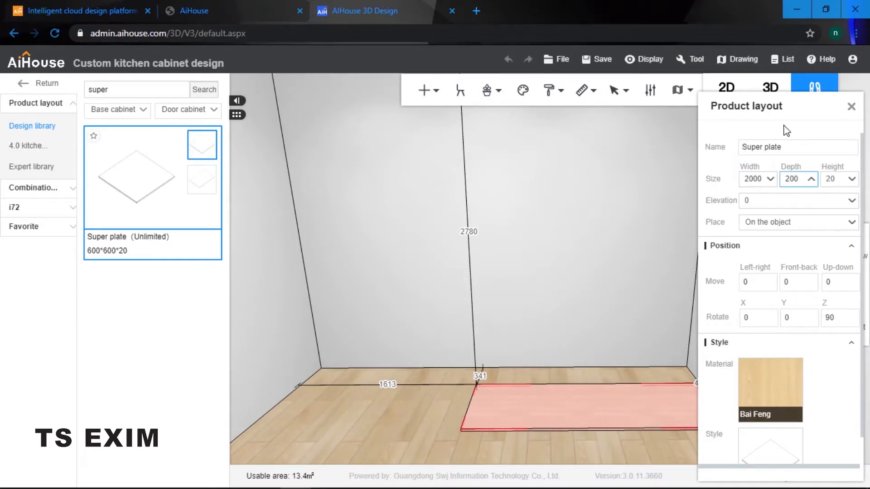
key("Return")
left_click(794, 179)
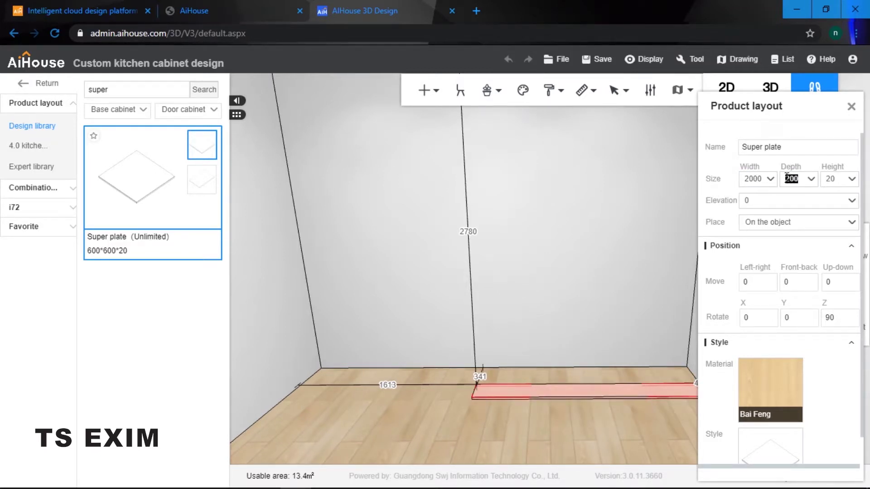
type("0")
key("Return")
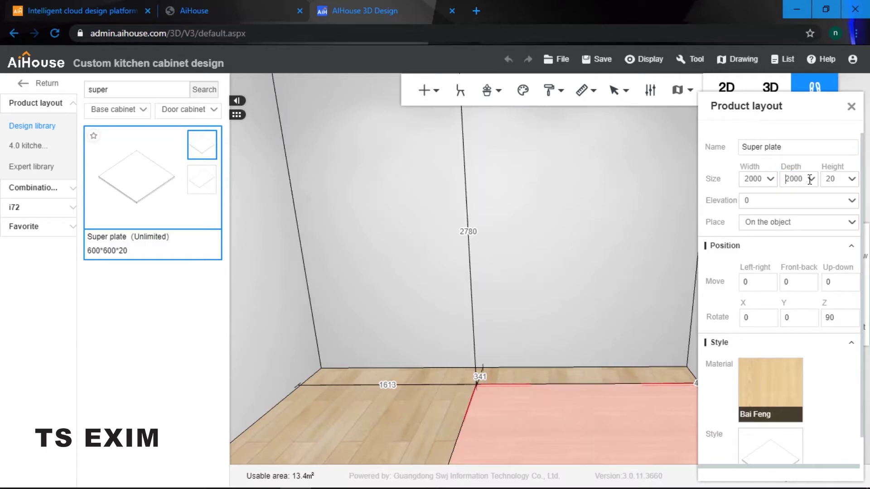
left_click(825, 180)
type("15")
key("Return")
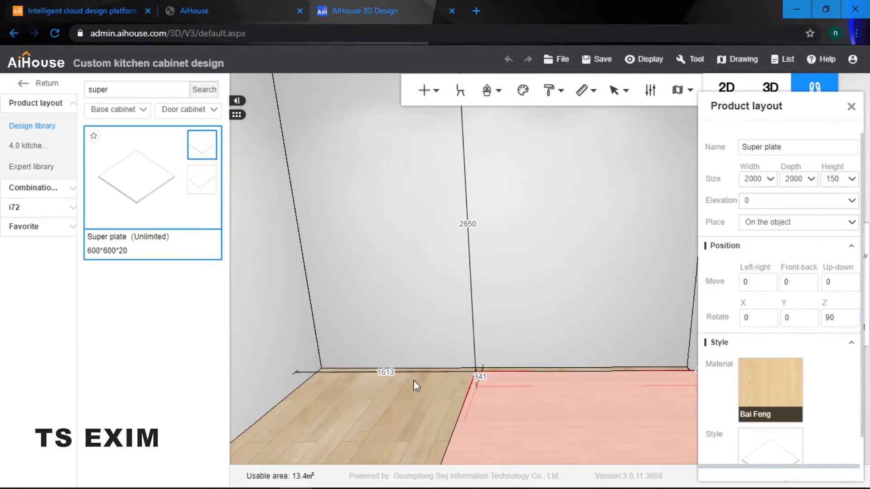
Position the plate 1600 mm from the left wall and 300 mm from the back wall, and deselect it
left_click_drag(450, 409, 389, 323)
type("1")
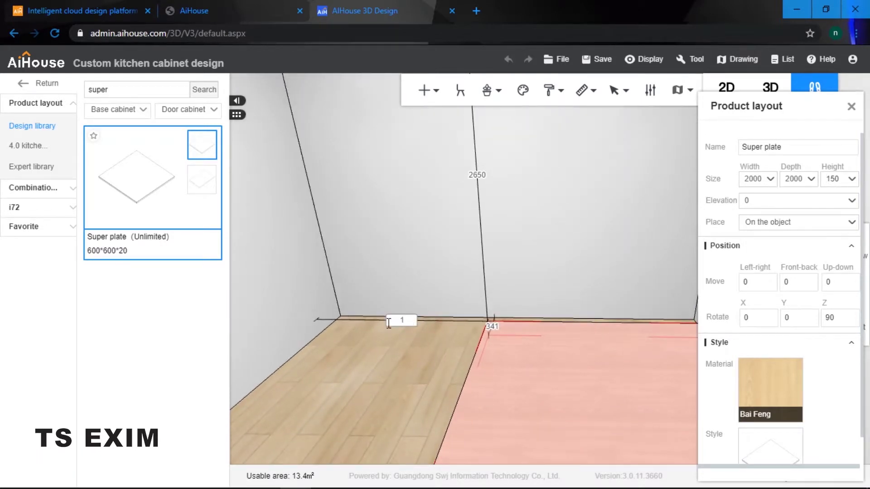
key("Return")
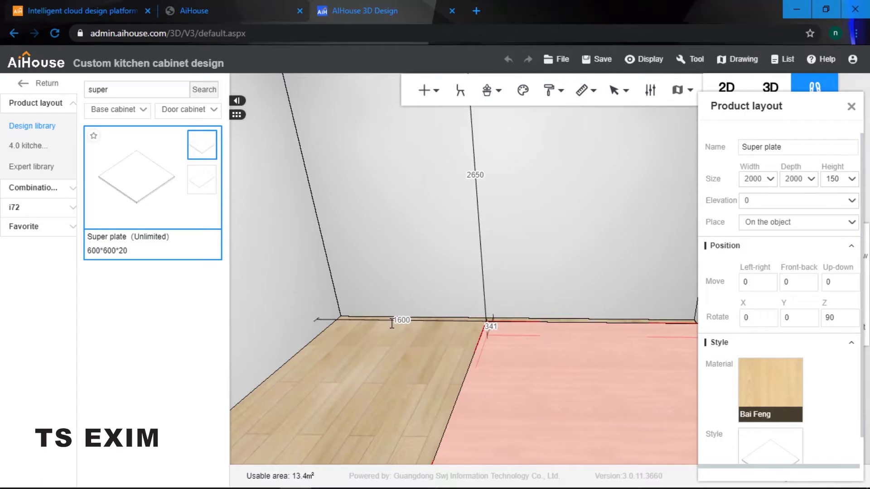
left_click_drag(494, 326, 463, 341)
type("300")
key("Return")
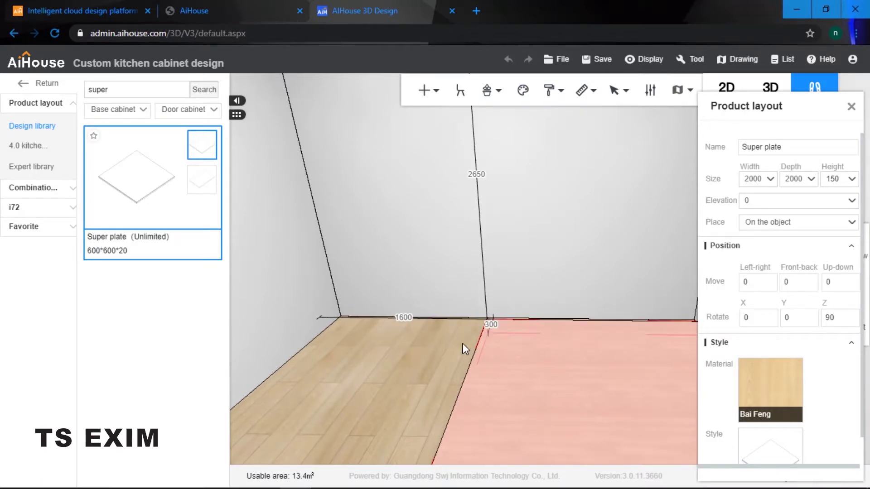
left_click(442, 349)
left_click_drag(441, 349, 478, 354)
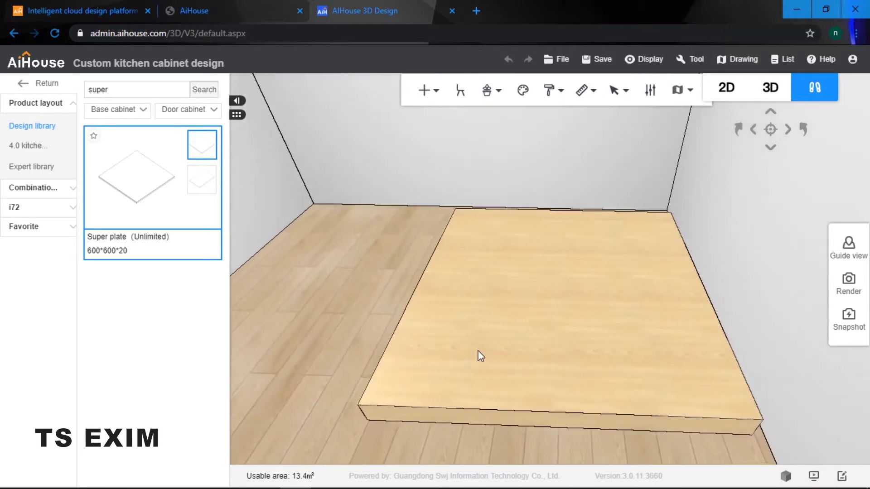
left_click(530, 338)
left_click_drag(379, 293, 452, 302)
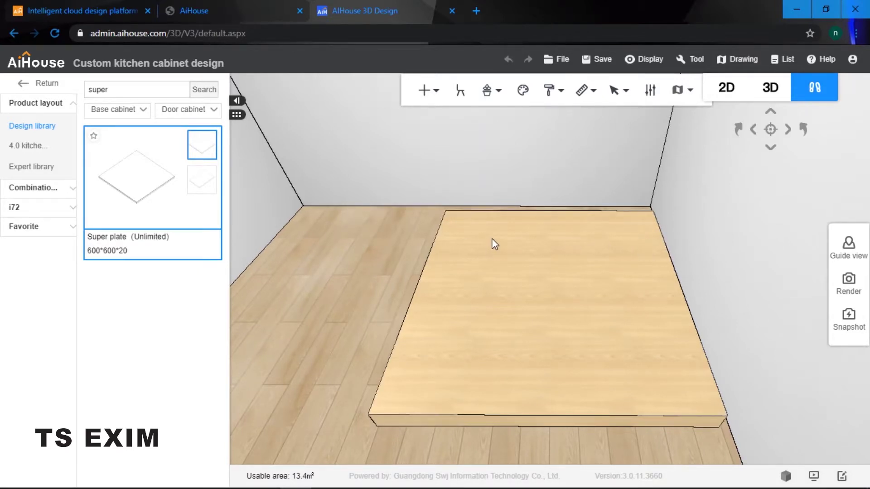
Open the Super plate for panel point editing from board selection mode
key("b")
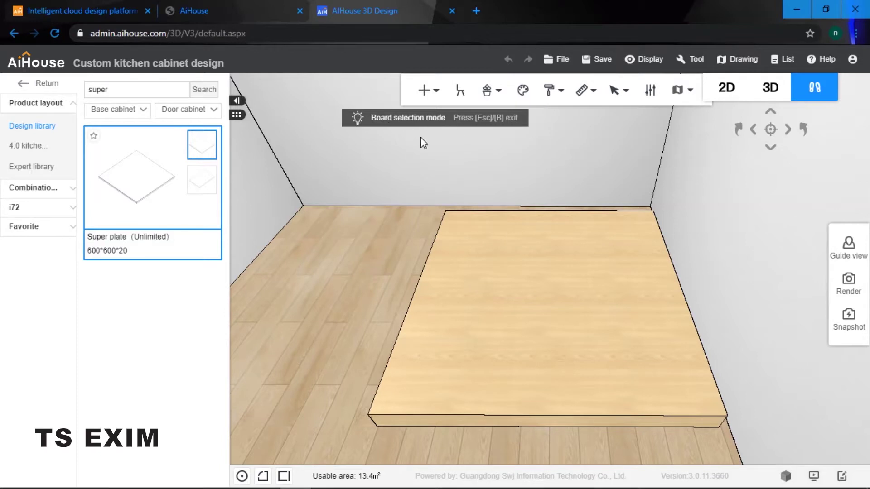
right_click(508, 253)
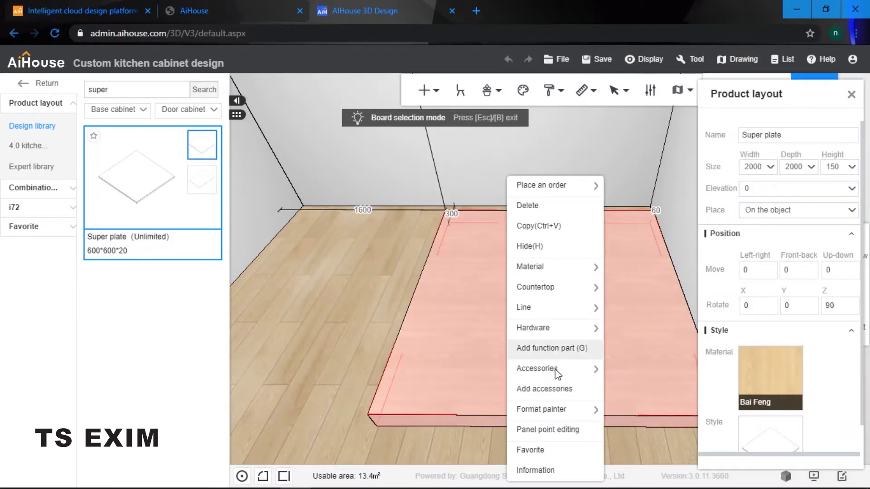
left_click(554, 435)
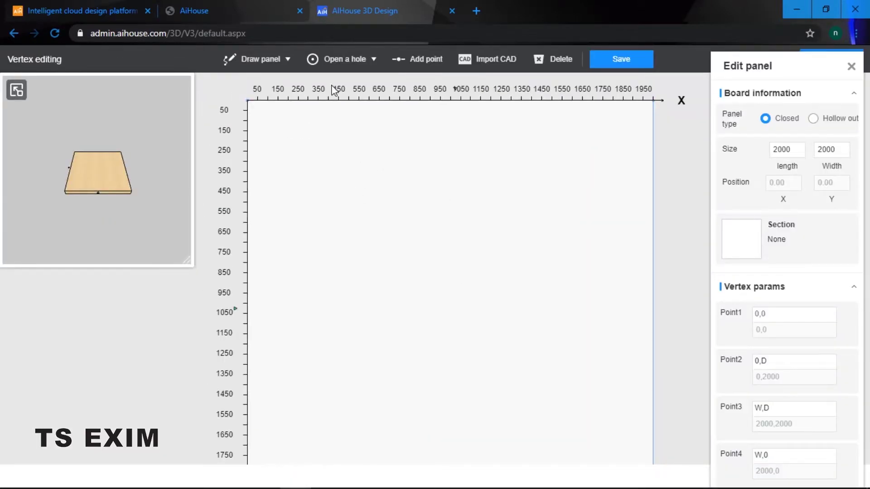
Cut a 200 by 200 rectangular hole in the panel with its first corner at X 150, Y 150
left_click(334, 59)
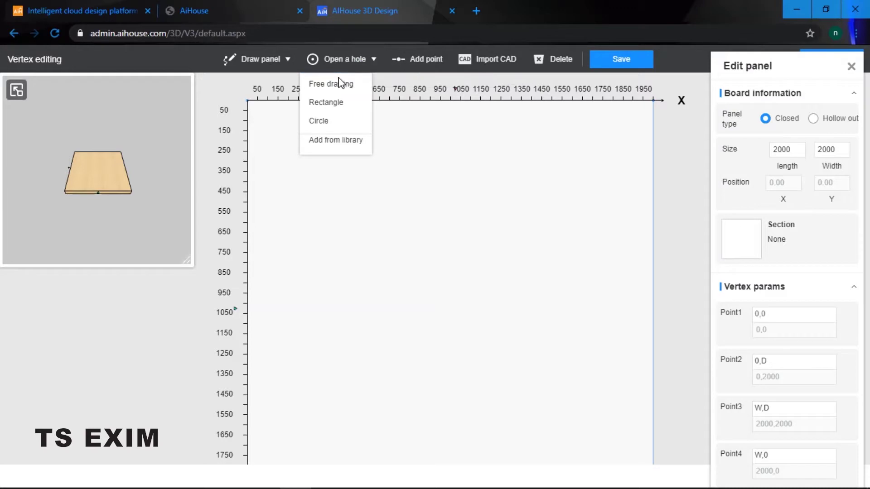
left_click(329, 104)
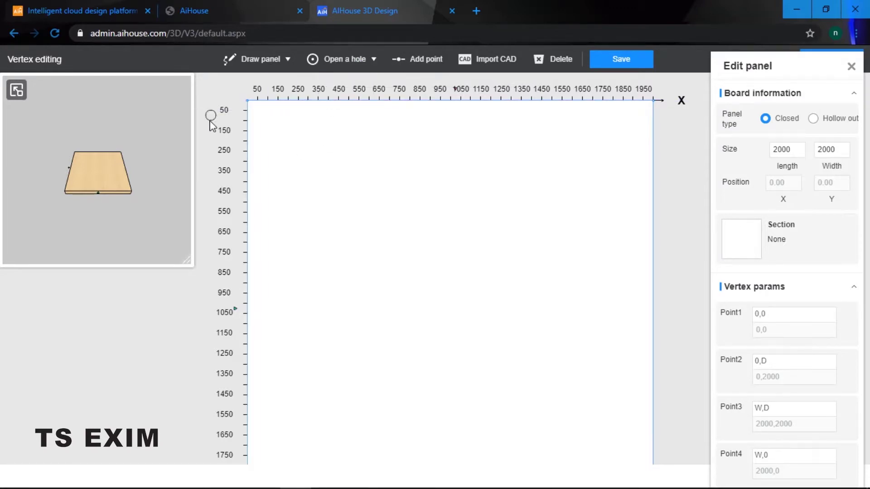
left_click(278, 131)
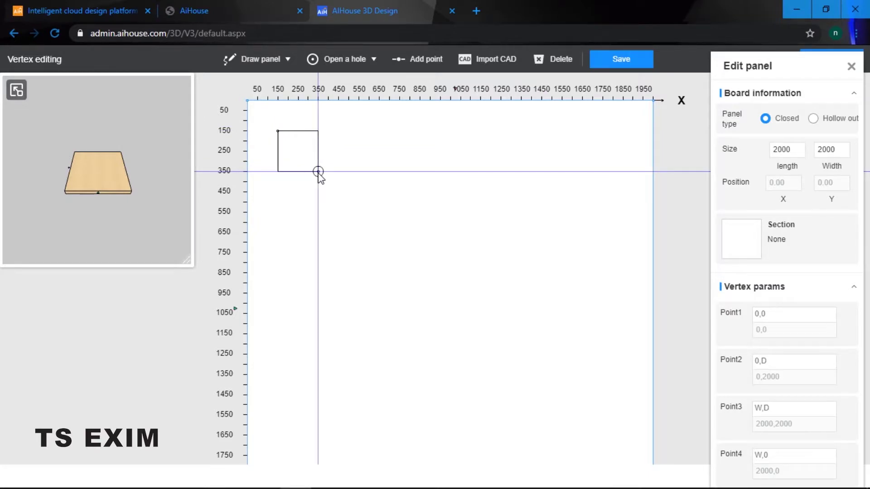
left_click(318, 171)
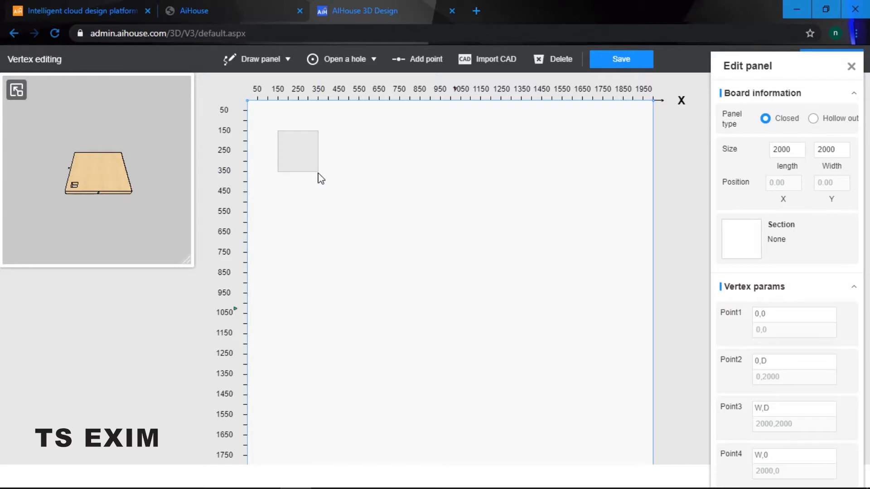
left_click_drag(119, 212, 91, 183)
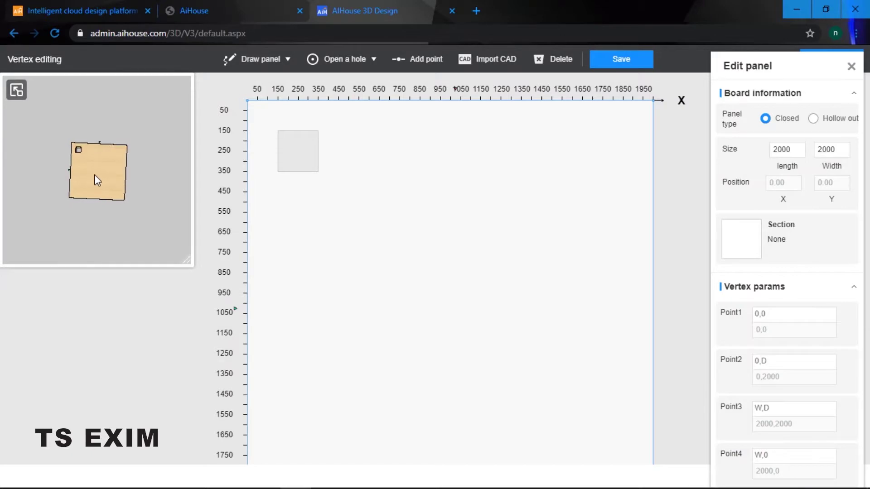
scroll(366, 236, "down", 3)
scroll(369, 249, "up", 1)
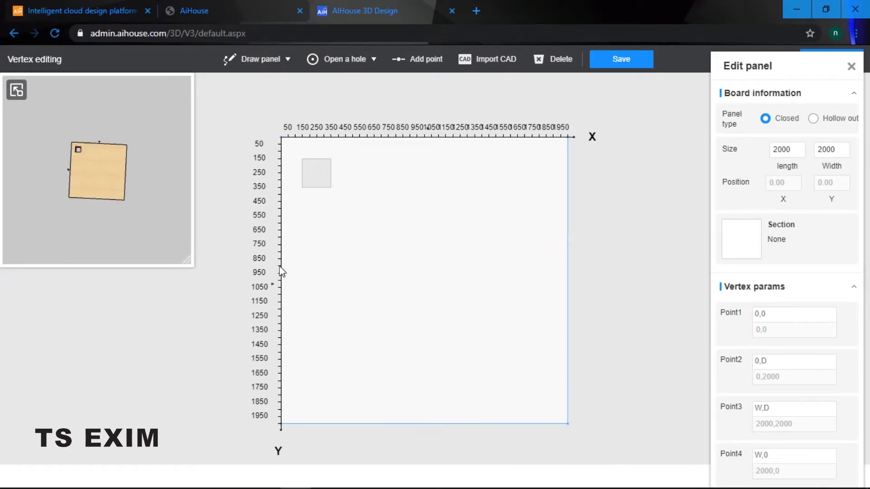
Array the square hole with quantity 8 and interval 50 in both directions, and save the panel and leave vertex editing
left_click(325, 177)
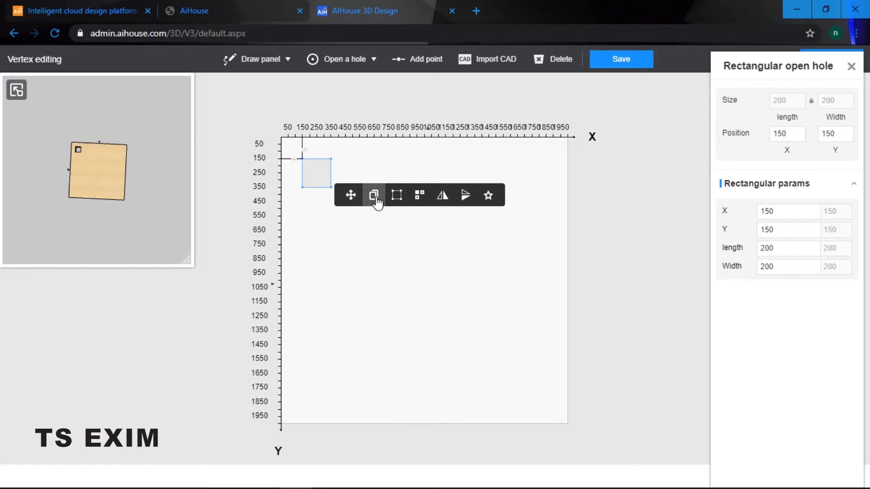
left_click(420, 200)
left_click(629, 237)
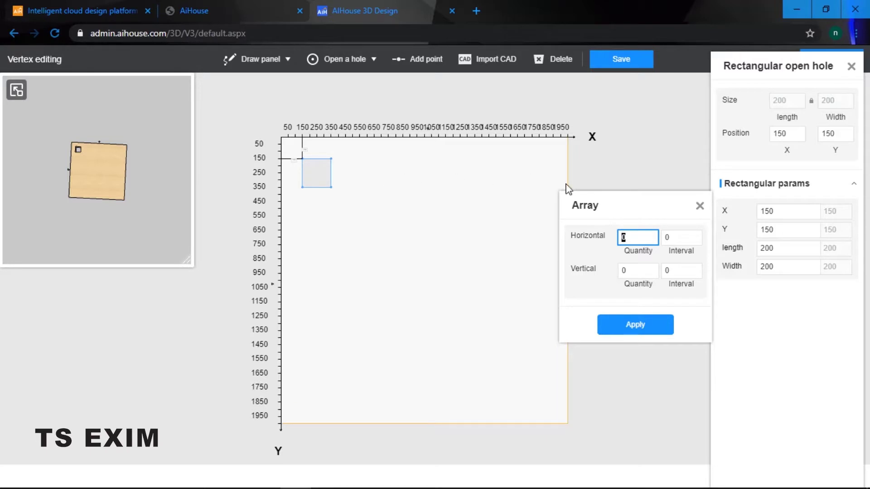
type("8")
left_click(616, 271)
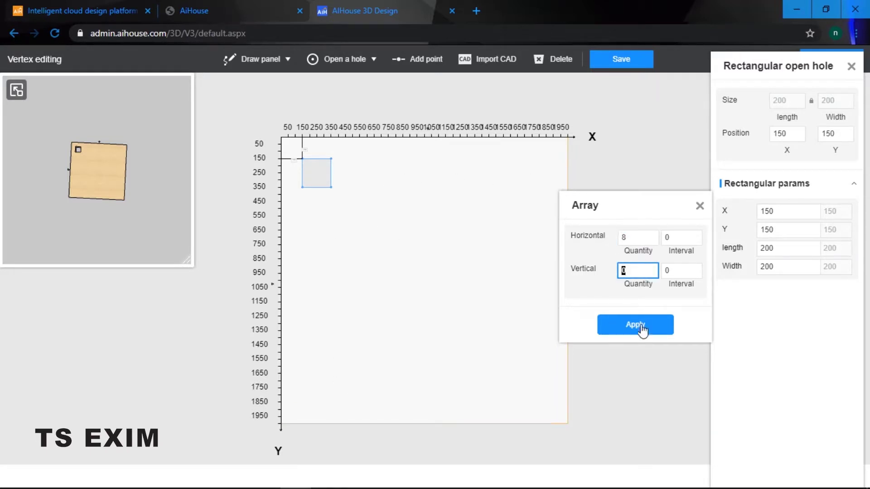
type("8")
left_click(682, 238)
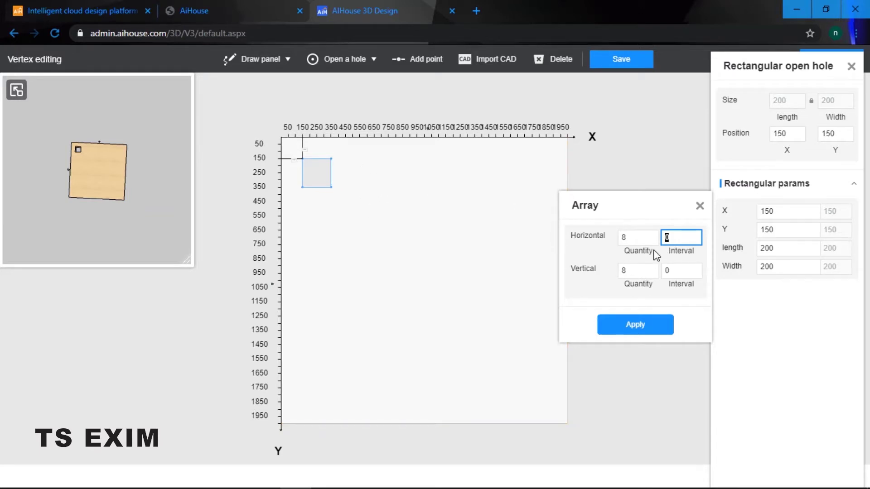
left_click(677, 272)
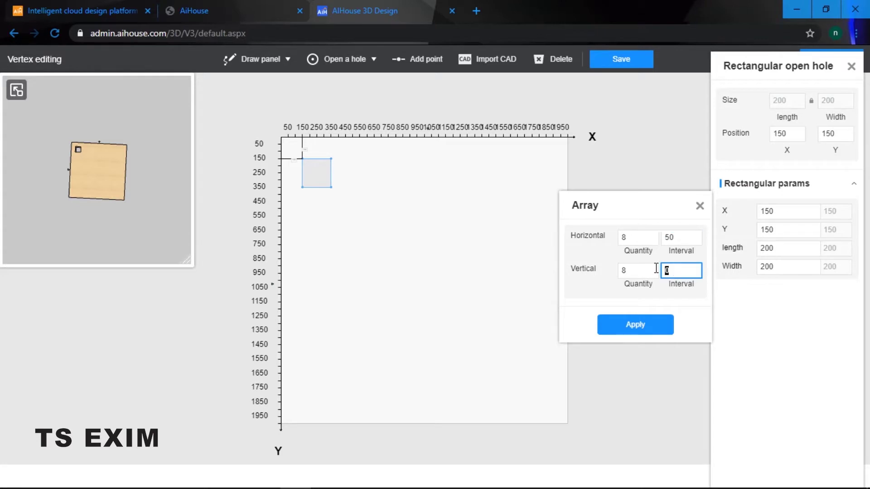
left_click(632, 327)
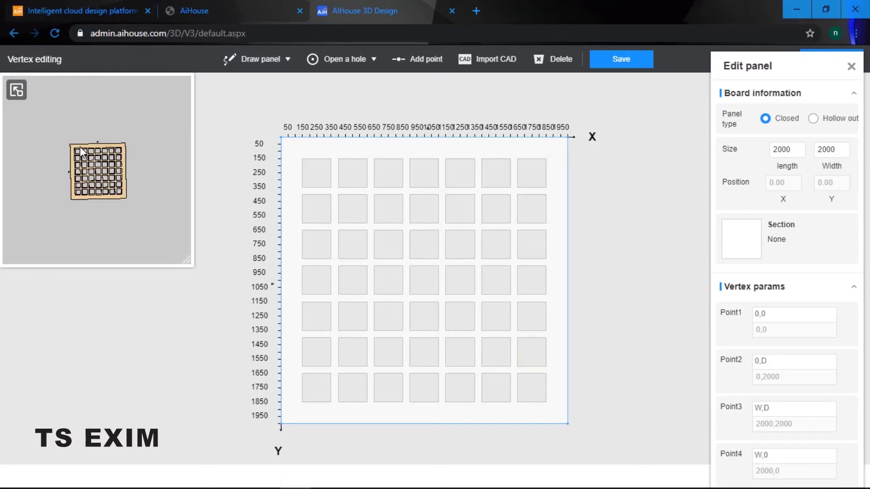
left_click(630, 61)
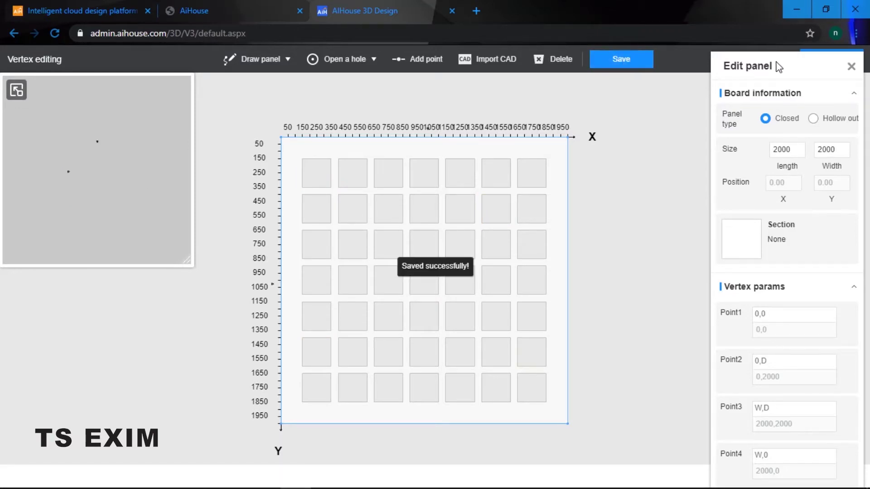
left_click(832, 58)
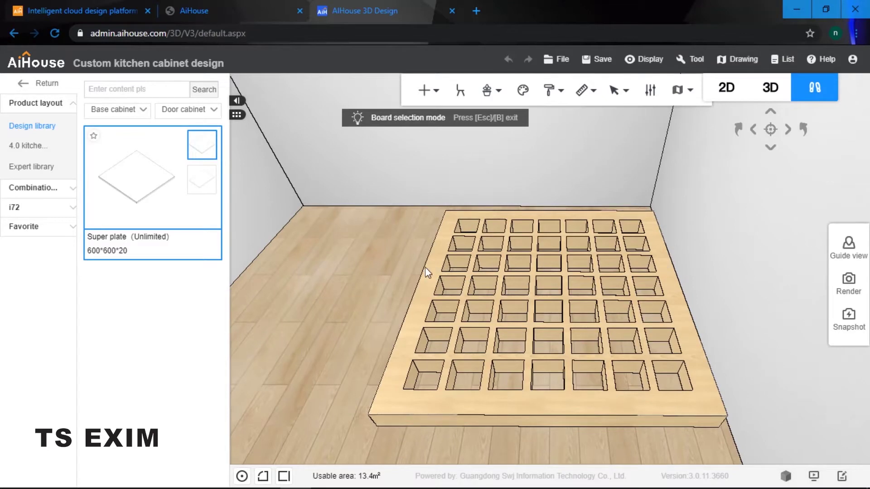
Edit the large plate's distance from the left wall, deselect it and leave board selection mode
left_click(425, 267)
left_click(362, 210)
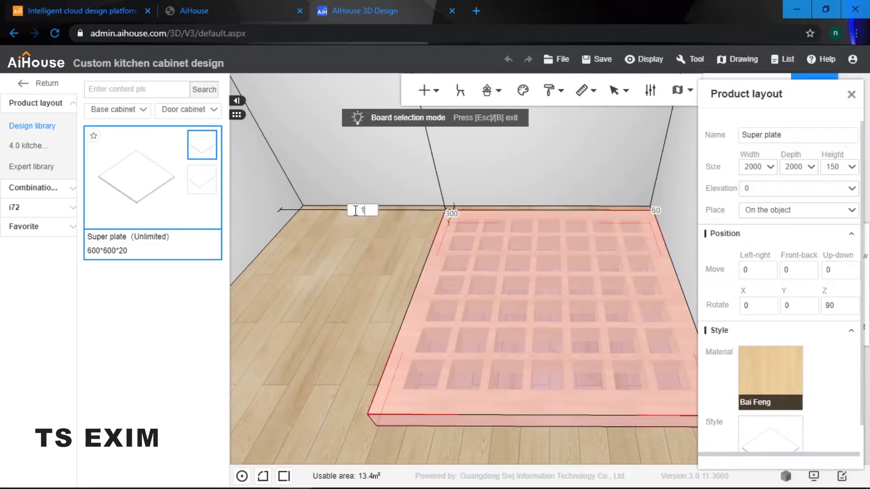
left_click(361, 292)
scroll(383, 299, "down", 3)
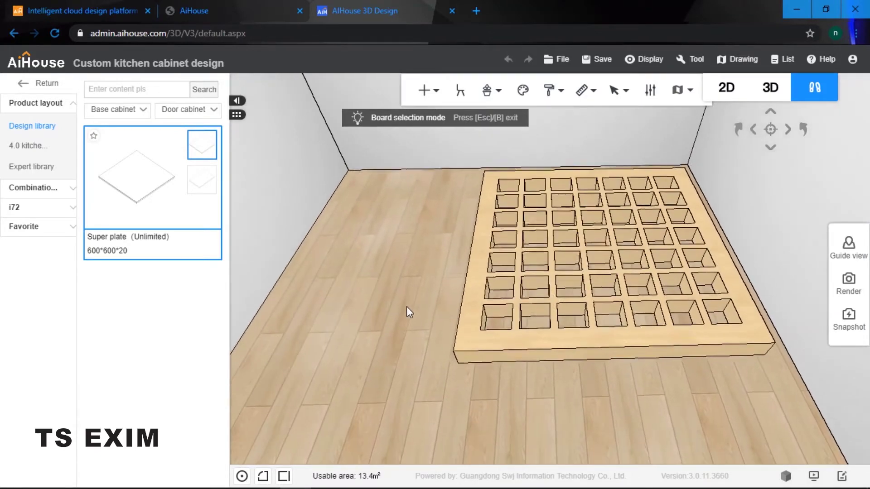
key("Escape")
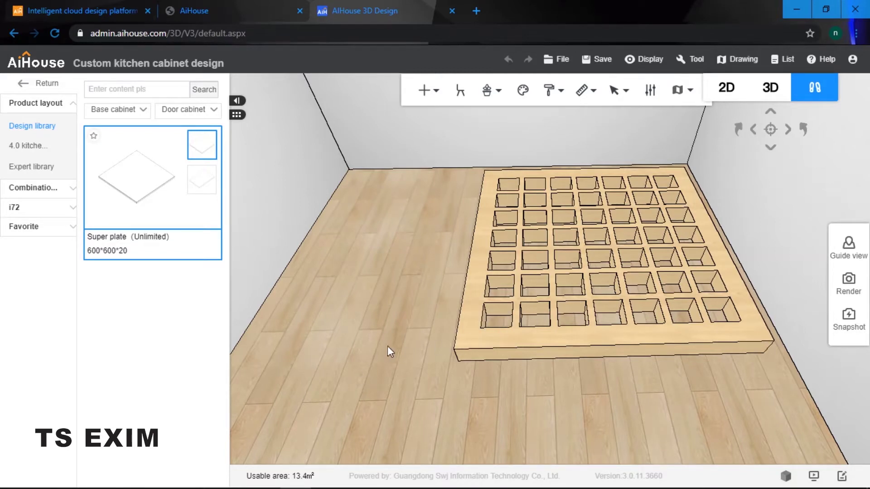
Place a second Super plate on the floor beside the grid plate and size it 200 wide, 200 deep and 50 high
left_click(168, 222)
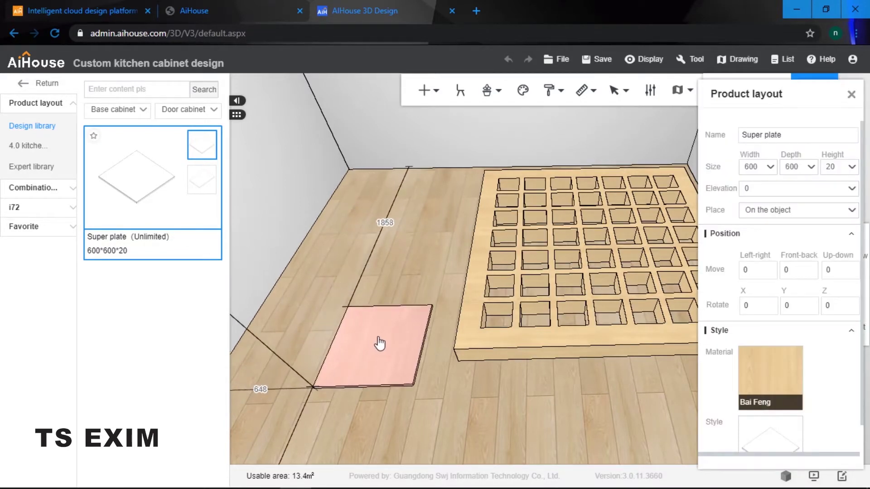
left_click(380, 343)
double_click(747, 168)
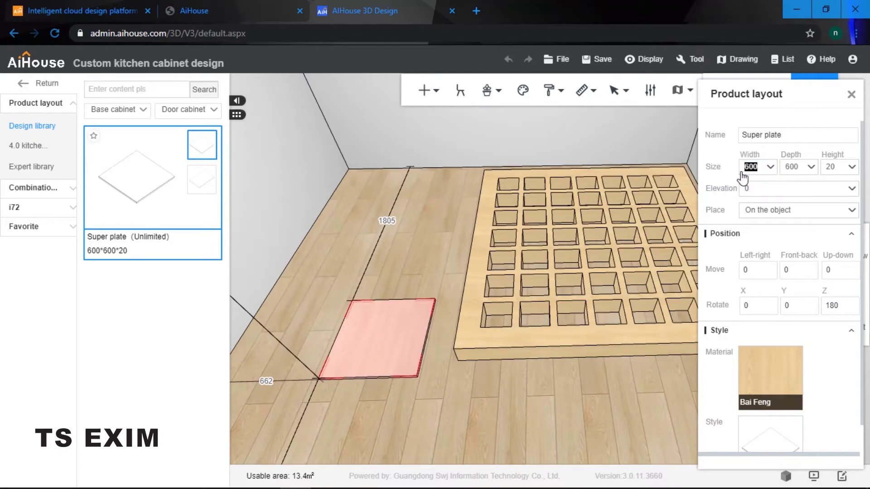
type("2")
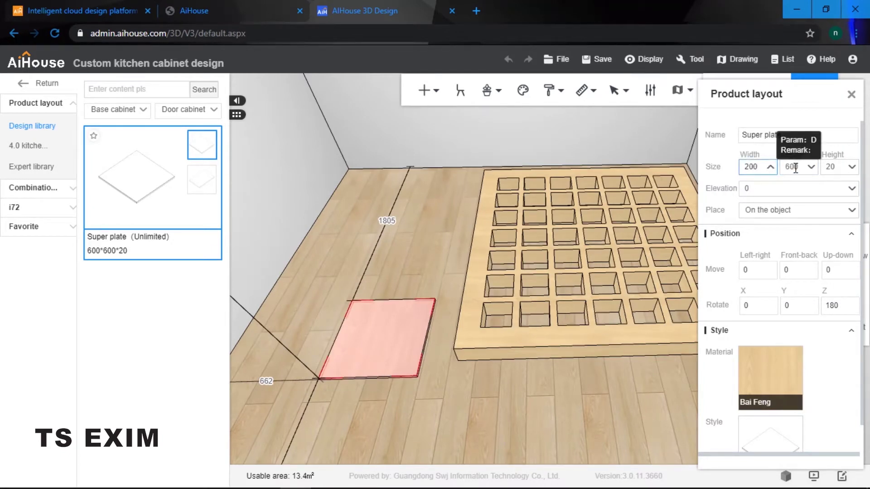
left_click_drag(797, 168, 778, 169)
type("200")
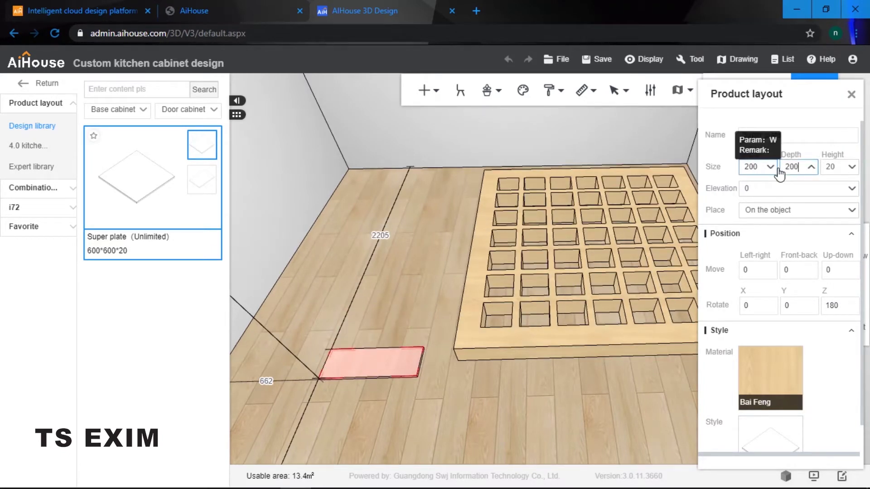
key("Tab")
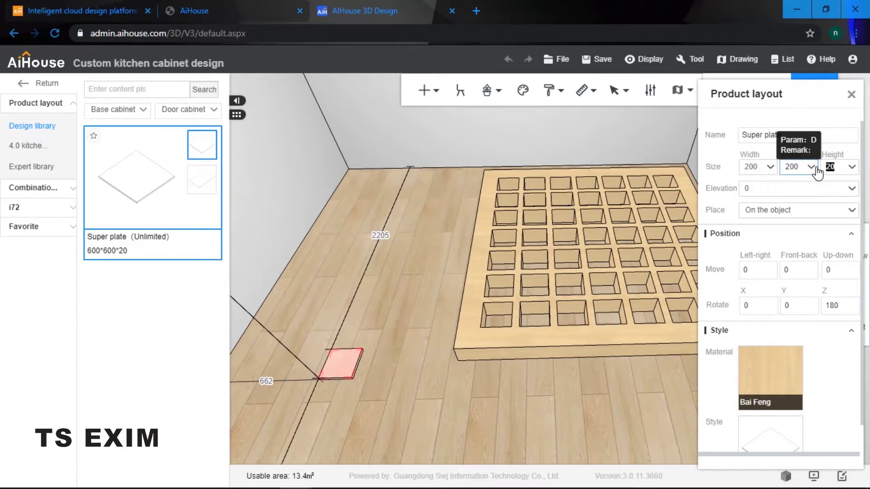
type("50")
key("Return")
left_click(363, 331)
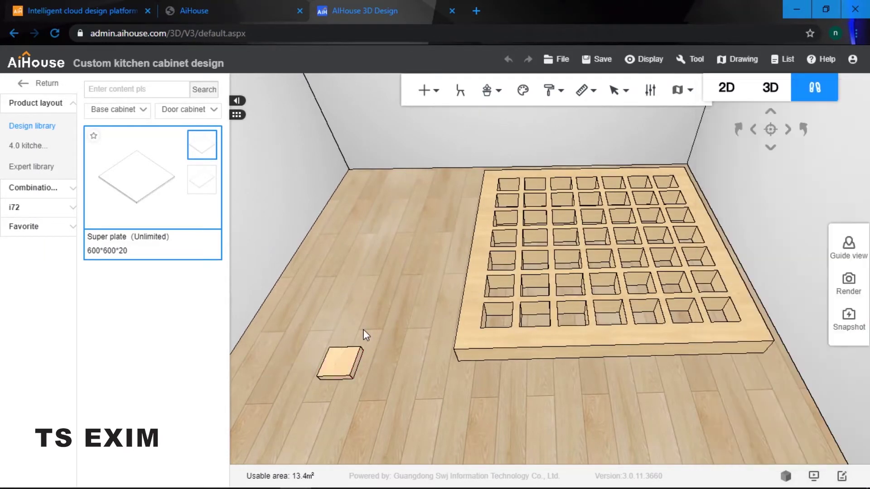
Leave the kitchen cabinet design and apply the uploaded printed glass texture to the small plate
left_click_drag(370, 336, 364, 340)
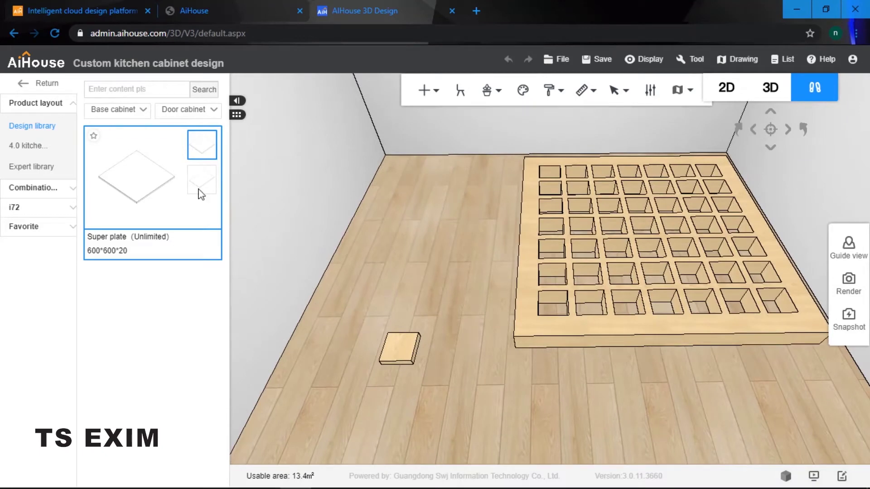
left_click(25, 90)
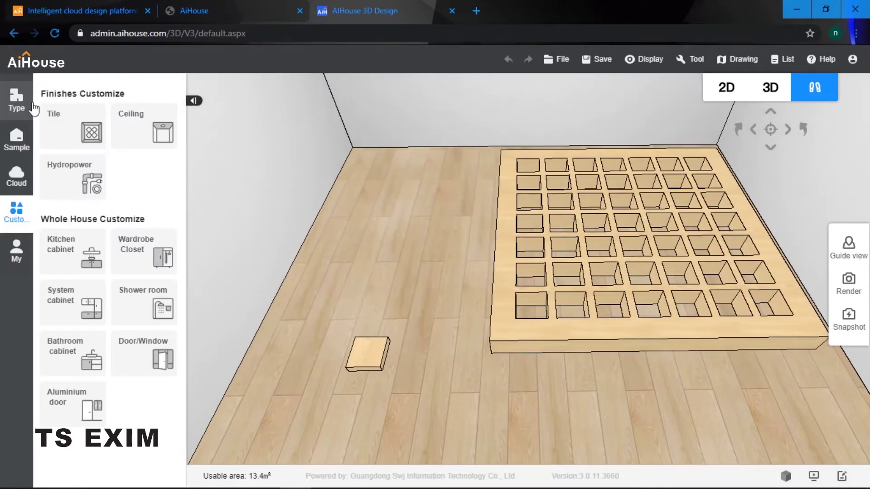
left_click(26, 251)
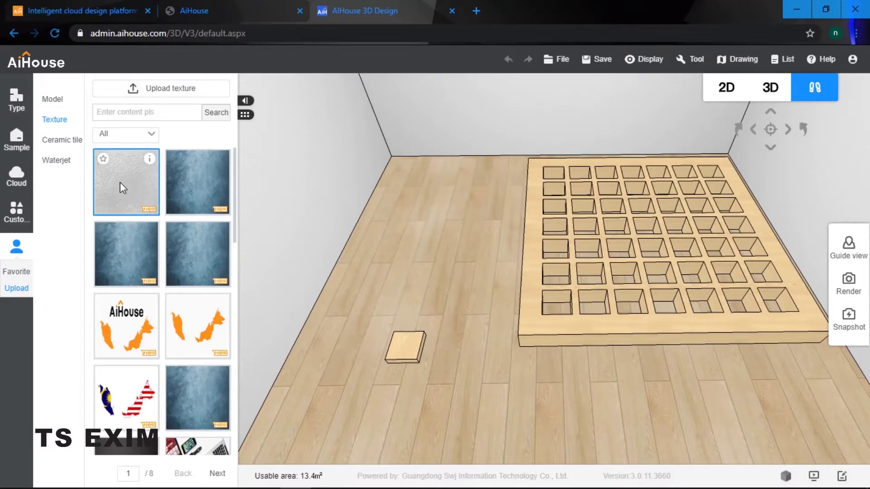
left_click_drag(122, 186, 405, 347)
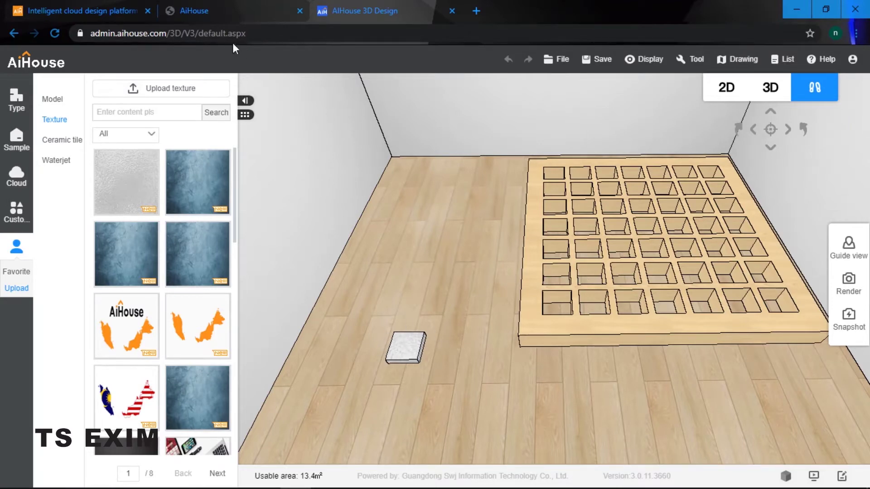
Review the printed glass texture's material properties, size and image on its product page, and return to the 3D design
left_click(223, 8)
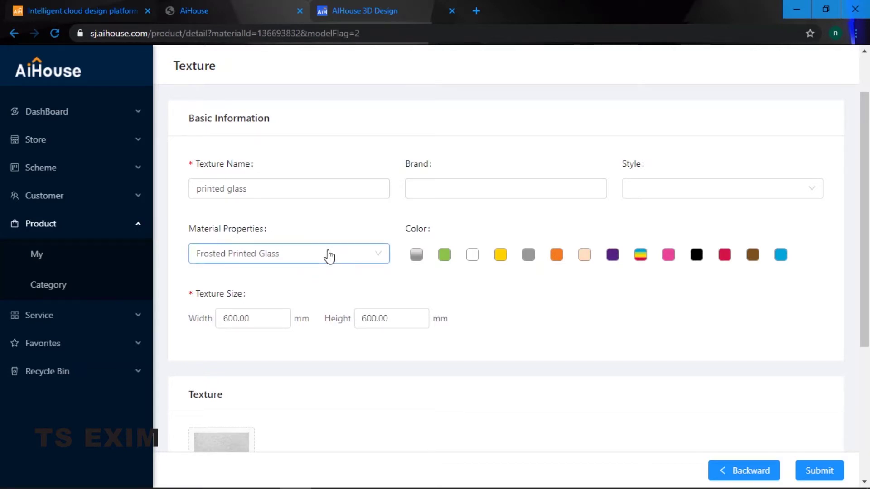
scroll(329, 256, "down", 3)
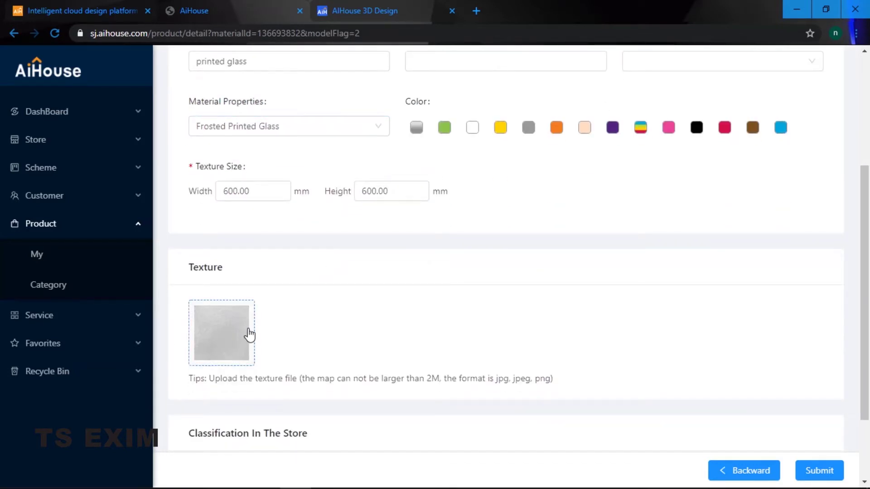
scroll(254, 331, "up", 5)
left_click(380, 14)
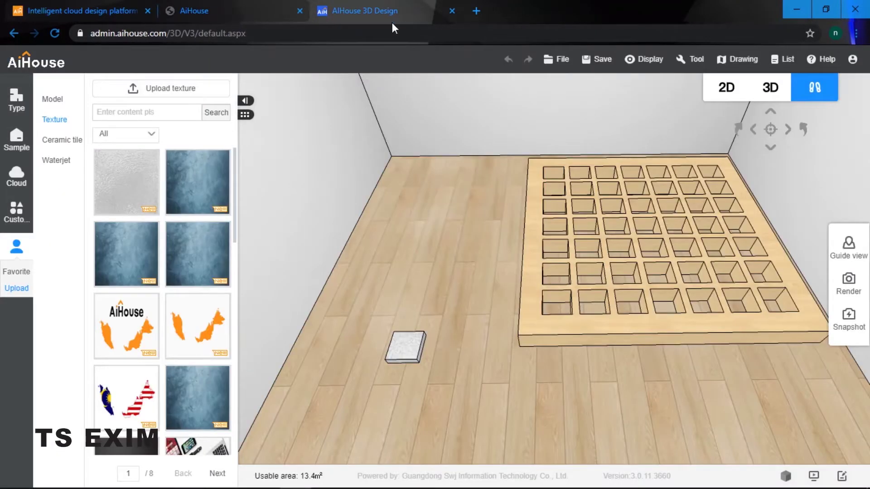
Reopen the small glass plate for cabinet editing and move it into the grid plate's front left corner hole
mouse_move(368, 307)
left_mouse_down()
mouse_move(428, 335)
mouse_move(384, 275)
mouse_move(365, 303)
left_mouse_up()
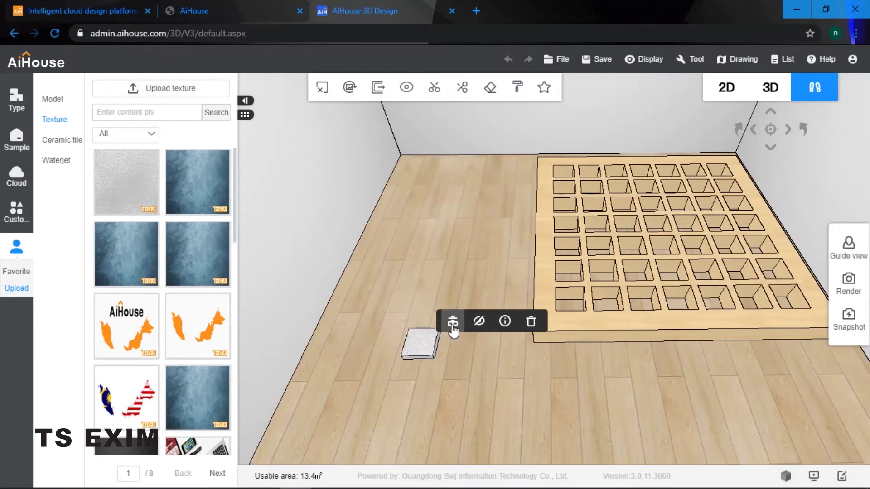
left_click(452, 321)
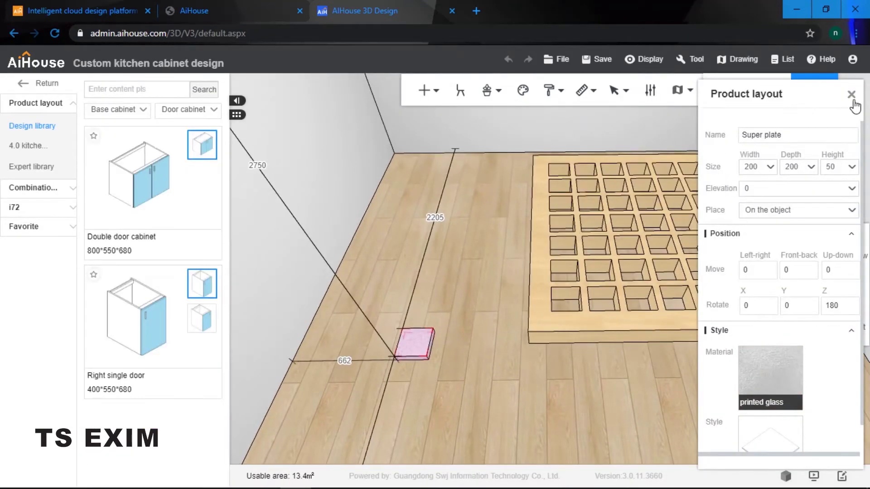
left_click(851, 95)
left_click(421, 342)
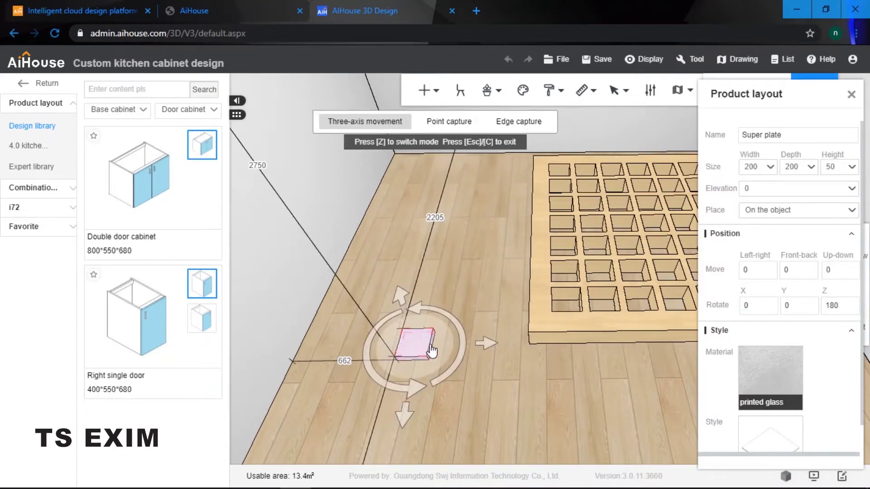
left_click_drag(420, 351, 566, 304)
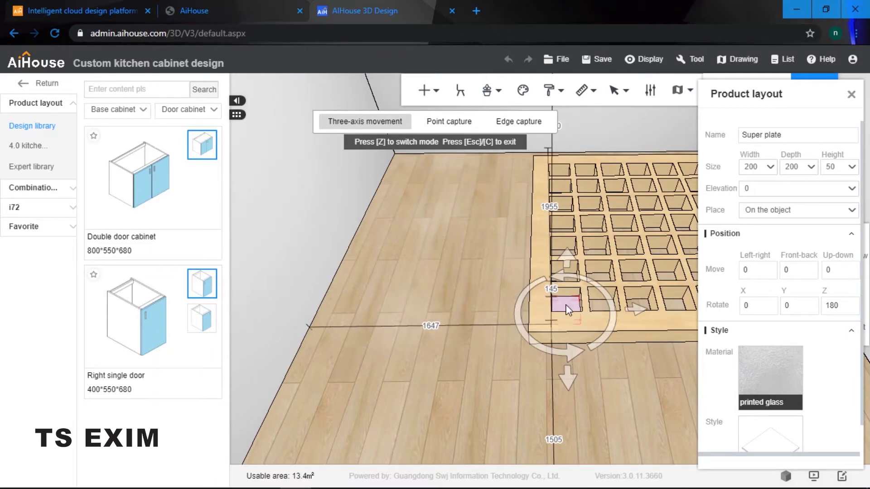
Fine-tune the glass plate's position along both horizontal axes to fit the corner hole, and deselect it
scroll(512, 346, "up", 3)
right_click_drag(512, 346, 492, 312)
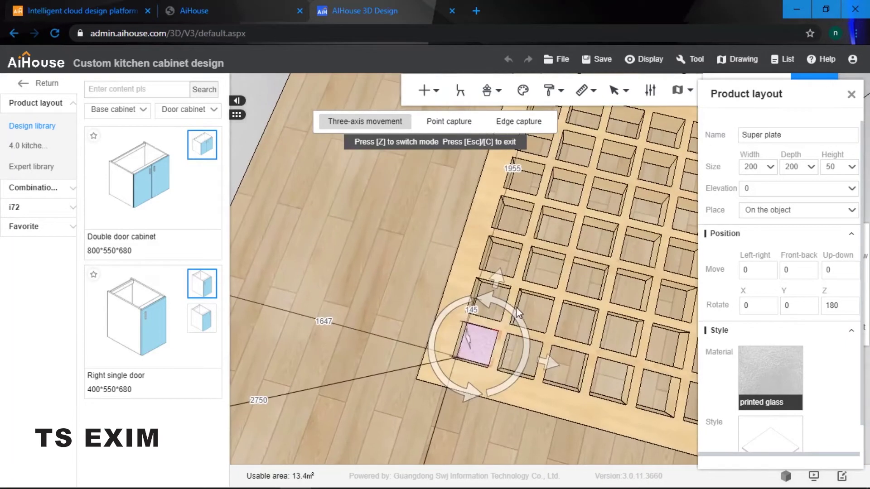
left_click_drag(501, 282, 503, 280)
middle_click_drag(540, 348, 587, 345)
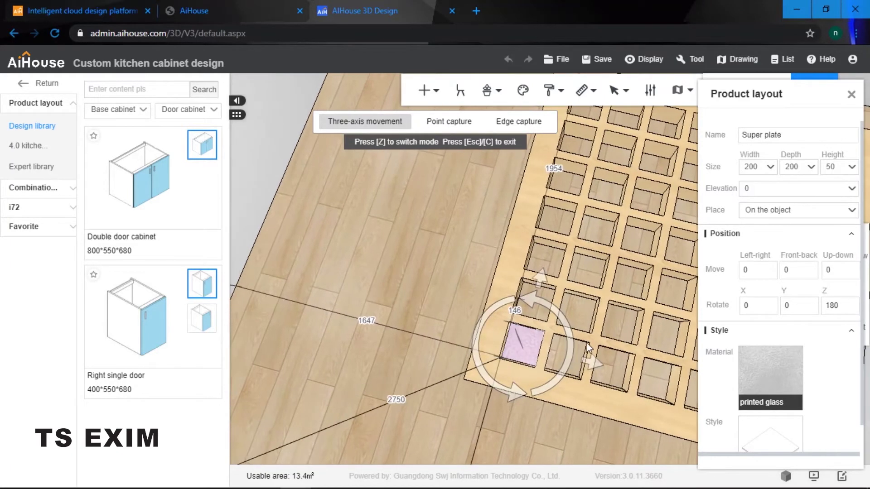
left_click_drag(596, 370, 459, 308)
left_click(436, 298)
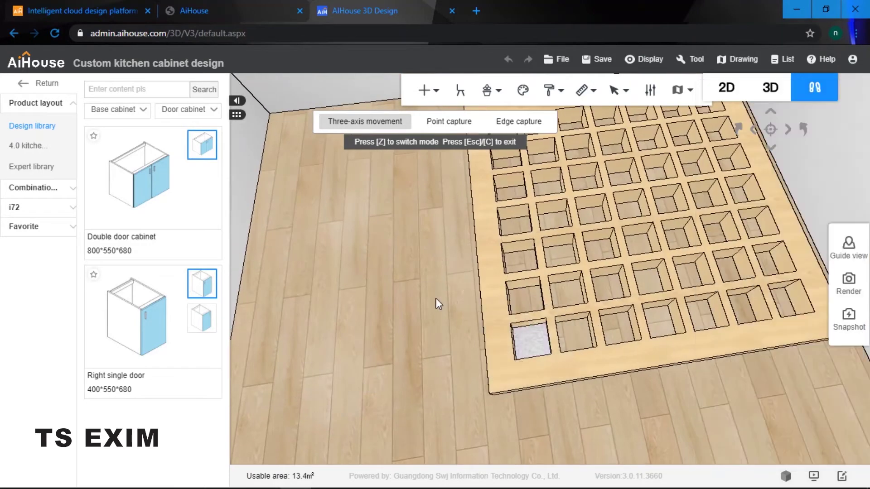
Set the glass plate's elevation to 110
left_click(538, 350)
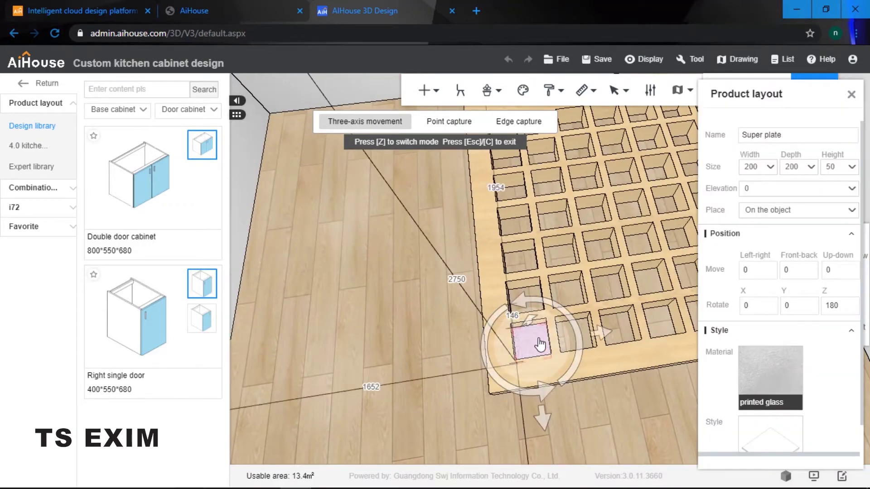
left_click_drag(763, 194, 729, 192)
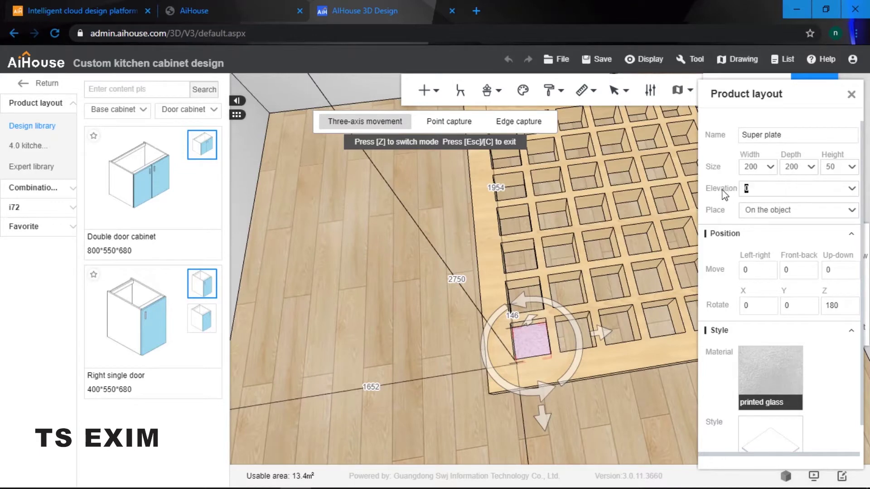
key("Return")
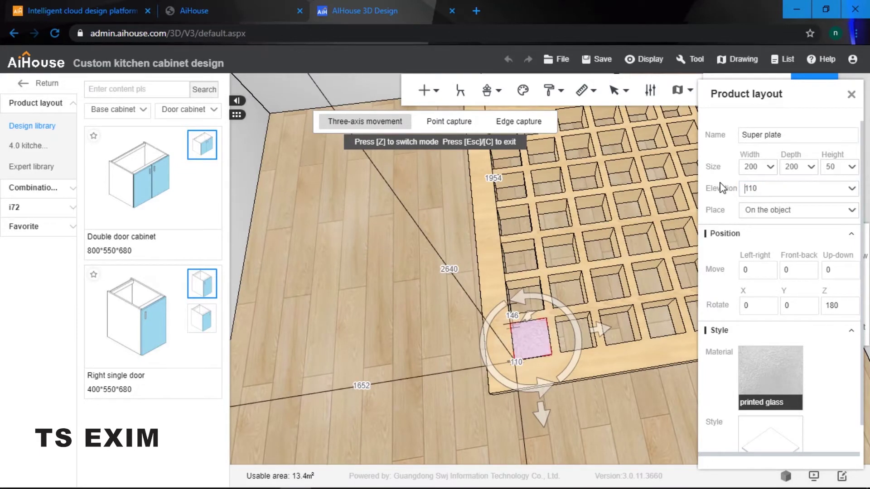
left_click(433, 285)
Set the glass plate's distance from the left wall to 1650 mm
left_click_drag(512, 316, 558, 324)
left_click(561, 326)
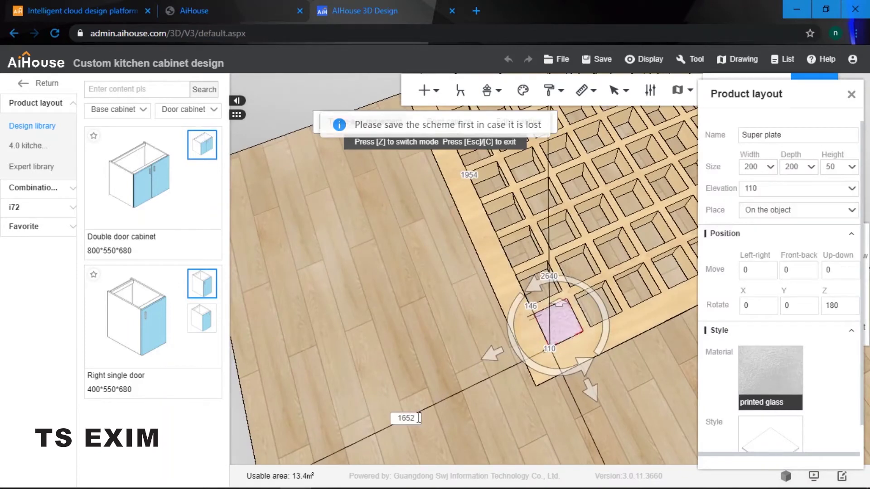
type("1650")
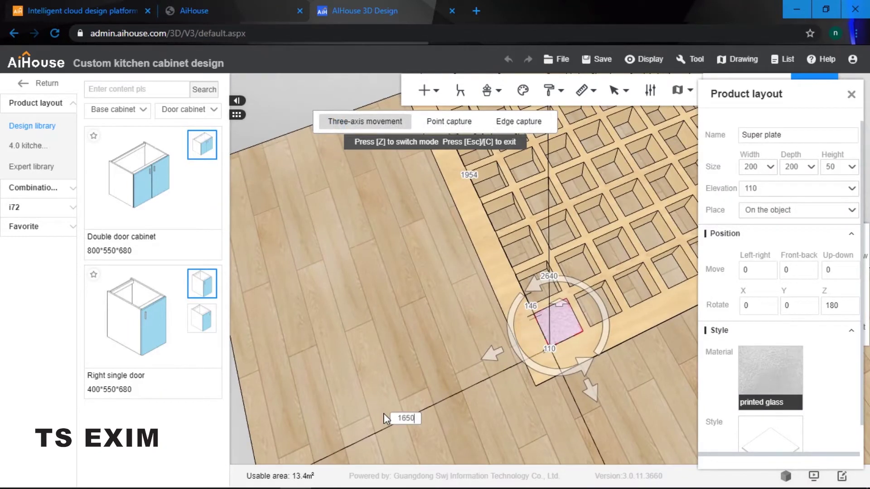
key("Return")
mouse_move(431, 328)
left_mouse_down()
mouse_move(339, 317)
mouse_move(428, 324)
left_mouse_up()
Copy the glass plate towards the back wall and align the copy with the second hole of the left row
left_click(481, 323)
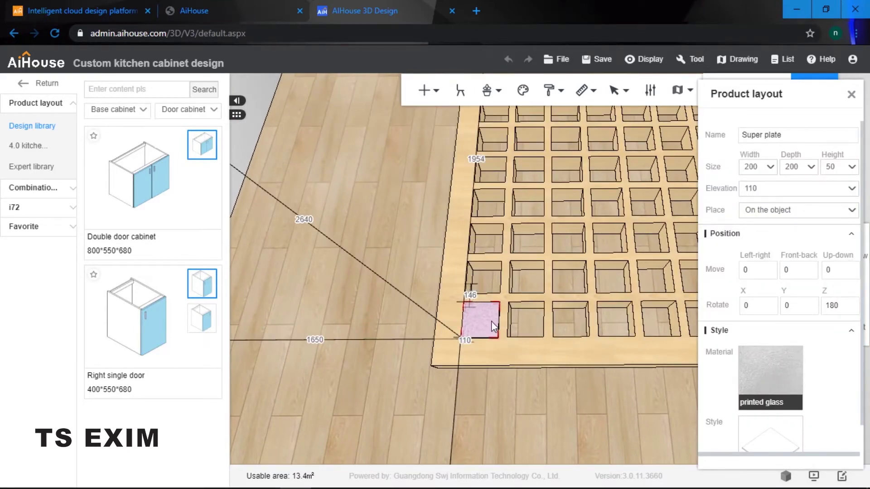
key("ctrl+Up")
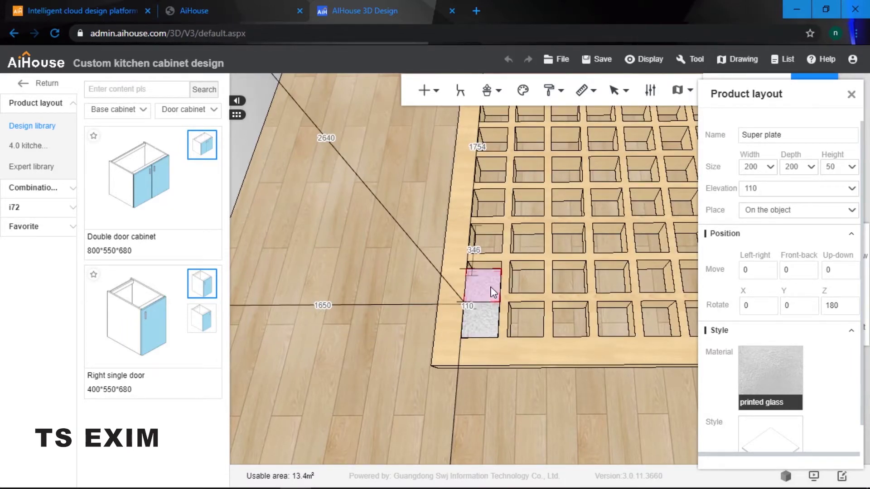
middle_click_drag(493, 293, 486, 330)
key("c")
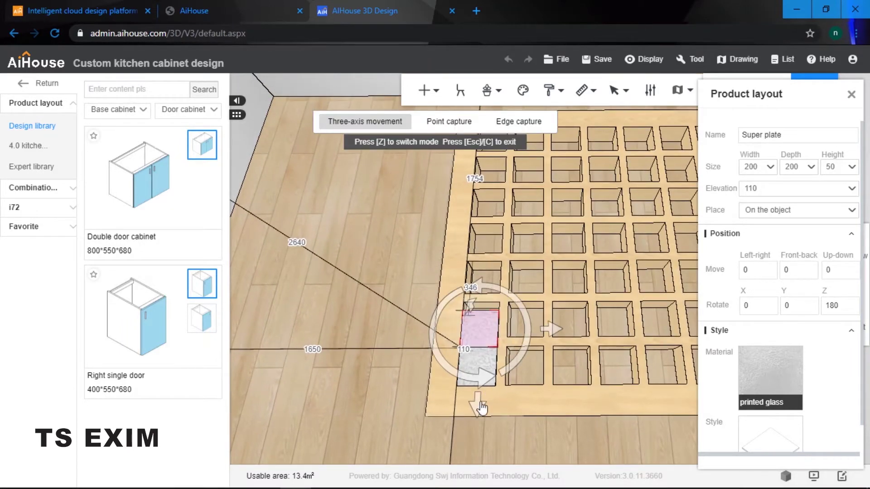
left_click_drag(479, 403, 483, 392)
right_click_drag(301, 340, 410, 315)
middle_click_drag(456, 307, 424, 308)
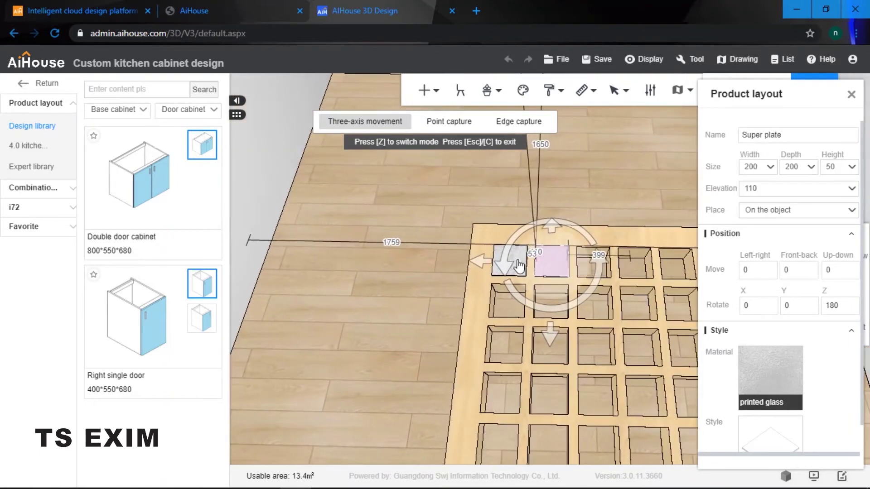
left_click_drag(482, 263, 484, 267)
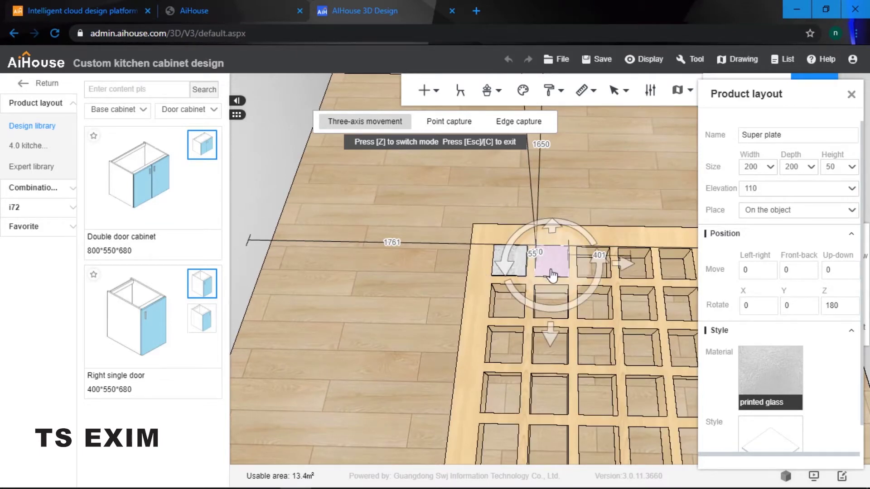
Add further copies of the glass plate and move them into the third and fourth holes of the same row
left_click_drag(552, 274, 560, 275)
middle_click_drag(660, 272, 601, 273)
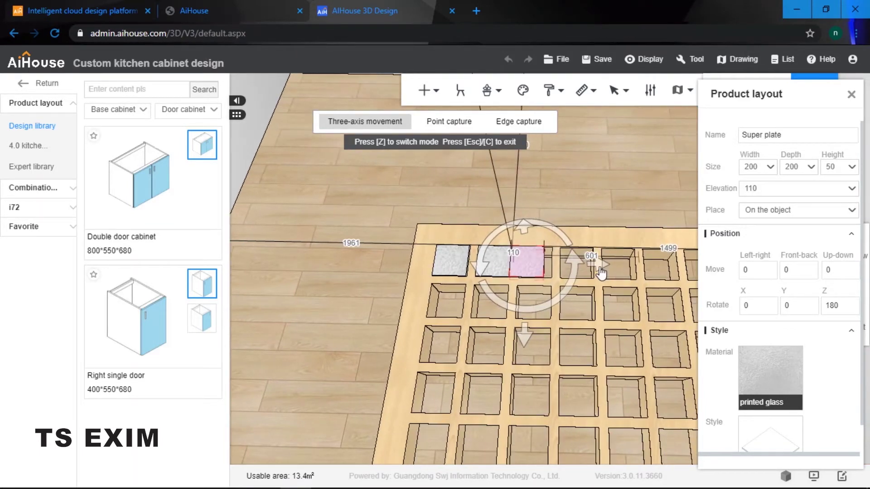
left_click_drag(602, 272, 650, 276)
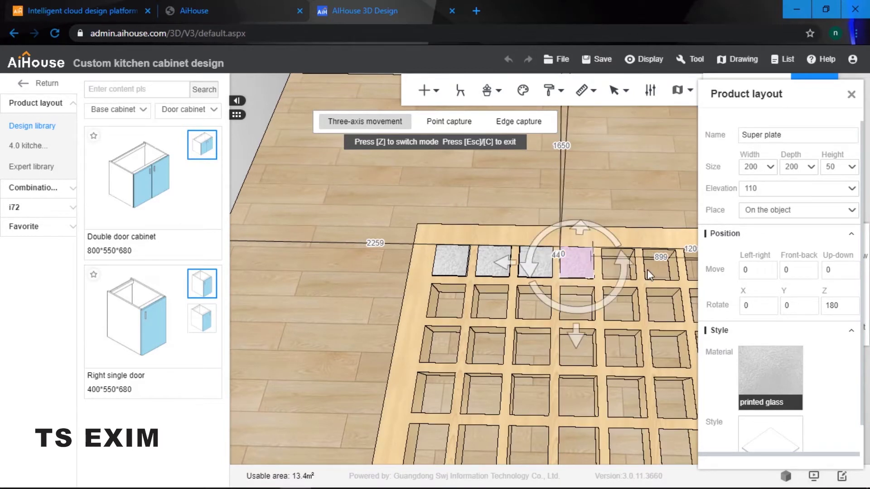
Nudge the third glass plate slightly towards the fourth one to even out its position in the hole
left_click(537, 263)
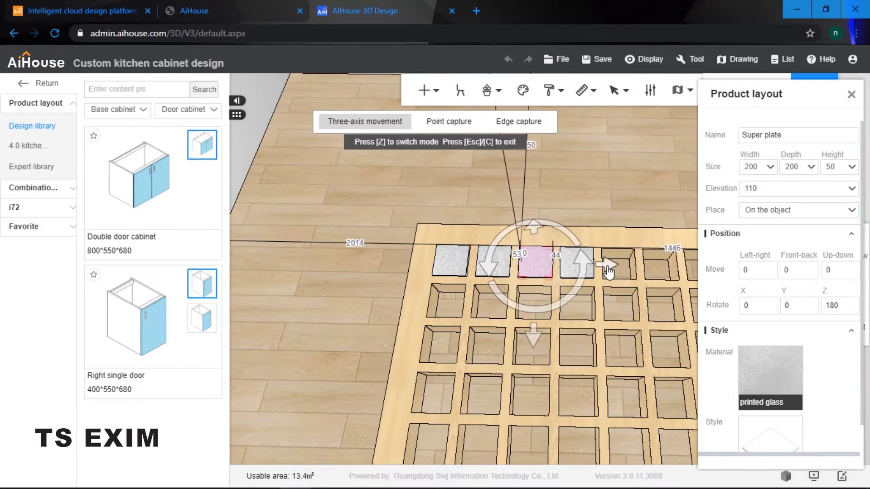
left_click_drag(607, 269, 608, 269)
left_click(615, 206)
key("d")
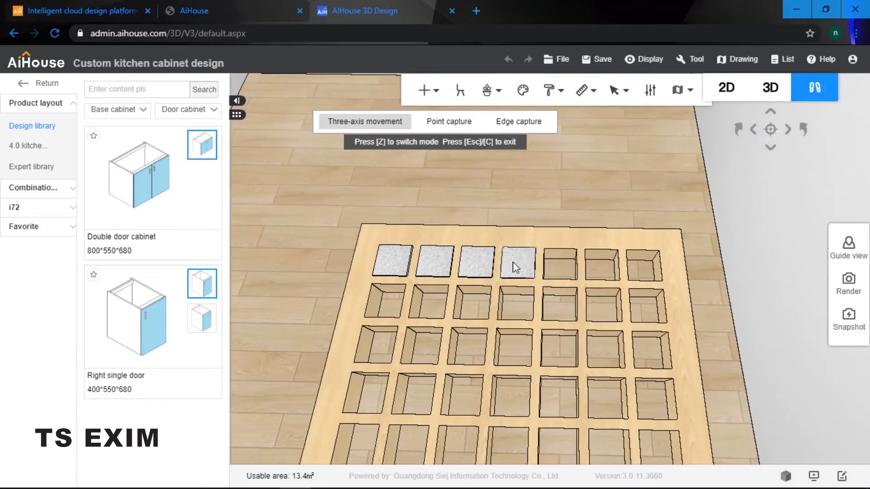
Copy the fourth glass plate and move the copy into the fifth hole of the same row
left_click(513, 263)
key("ctrl+c")
left_click_drag(623, 268, 630, 269)
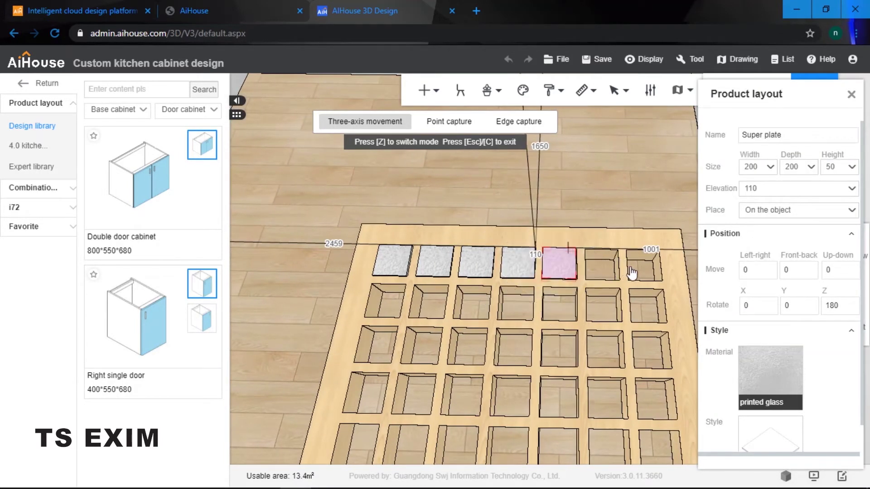
left_click(613, 190)
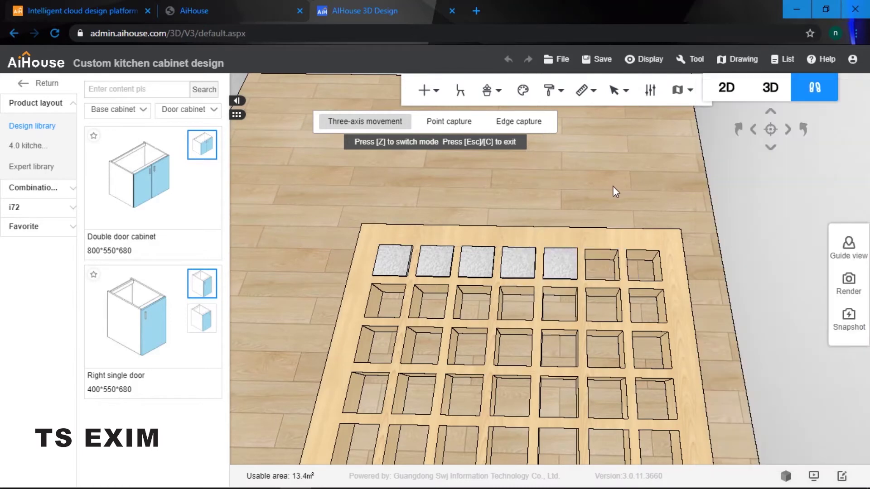
Add two more copies of the glass plate and move them into the sixth and seventh holes of the row
left_click(498, 259)
left_click_drag(498, 259, 532, 261)
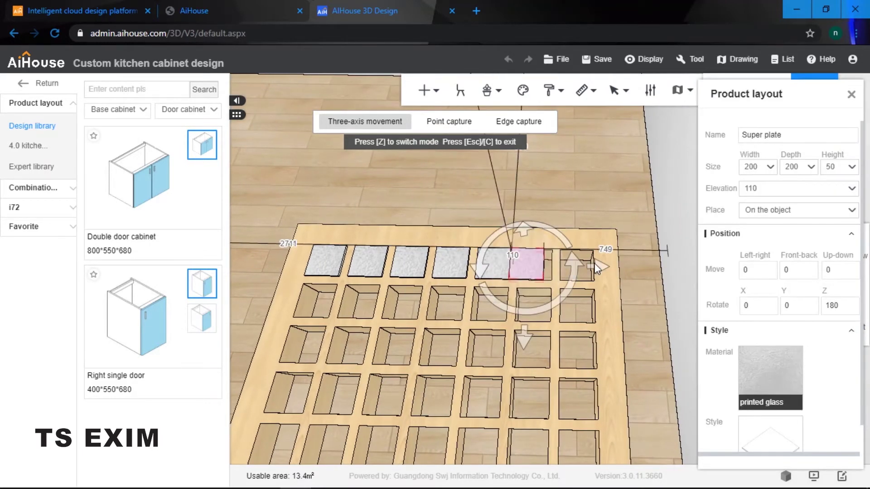
left_click_drag(601, 268, 644, 271)
key("ctrl+Right")
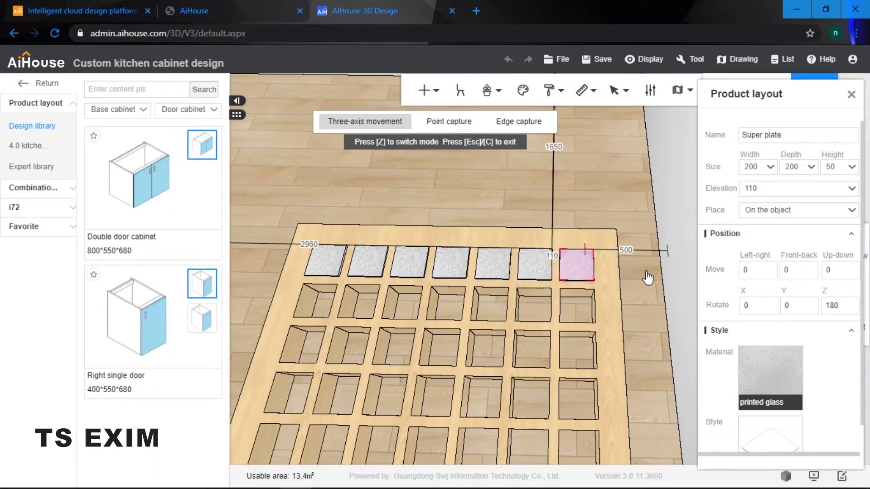
Select all seven glass plates in the filled row and group them into one combination
left_click_drag(596, 178, 607, 277)
left_click_drag(444, 298, 429, 298)
key("Escape")
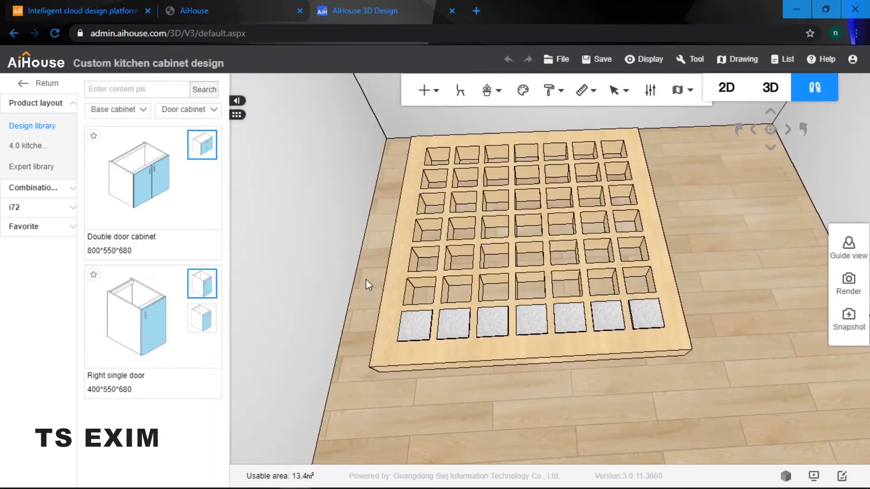
left_click(410, 319)
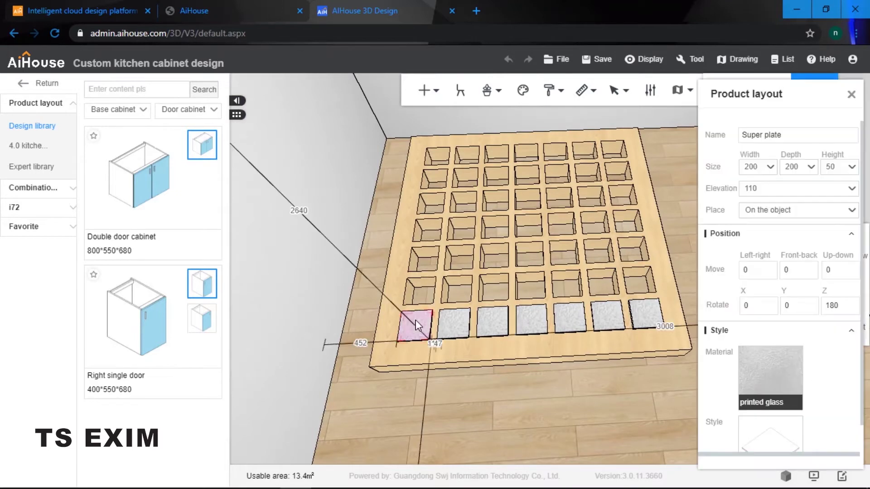
left_click(452, 320, "ctrl")
left_click(531, 319, "ctrl")
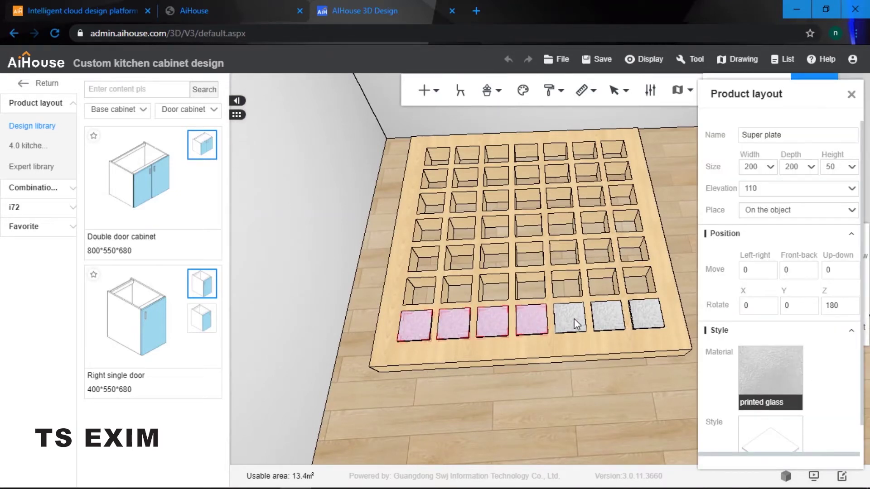
left_click(574, 320, "ctrl")
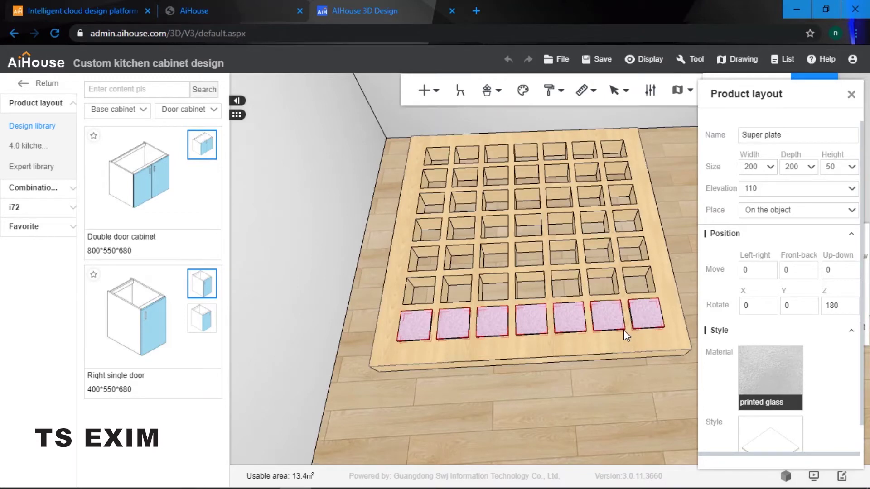
key("ctrl+g")
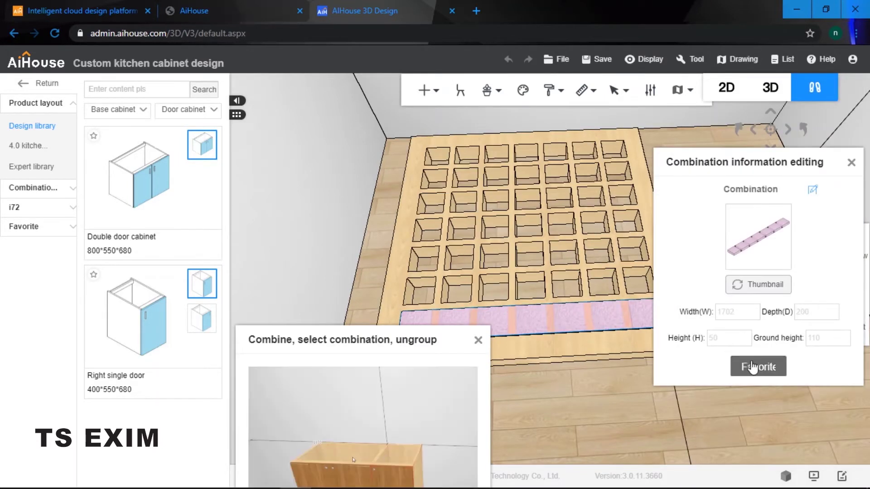
Save the seven-plate combination to the Unnamed favourites category and find it in the Favorite library
left_click(756, 367)
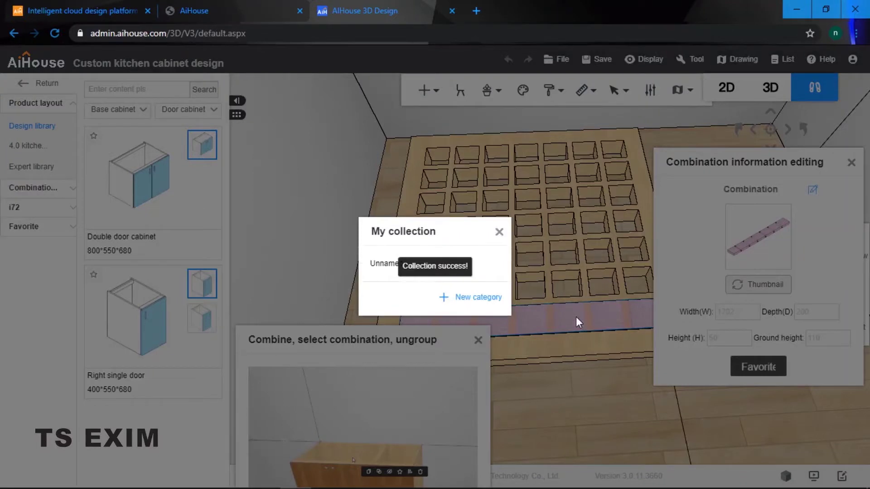
left_click(482, 267)
left_click(482, 339)
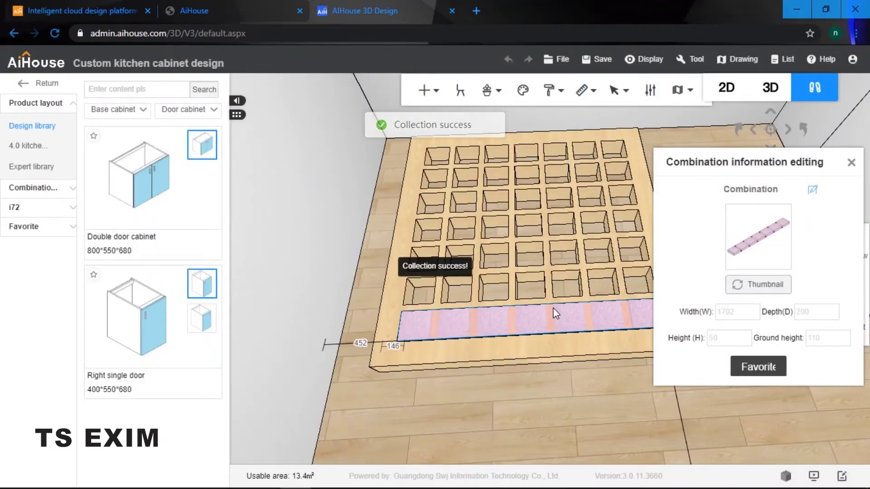
left_click(851, 162)
left_click(662, 223)
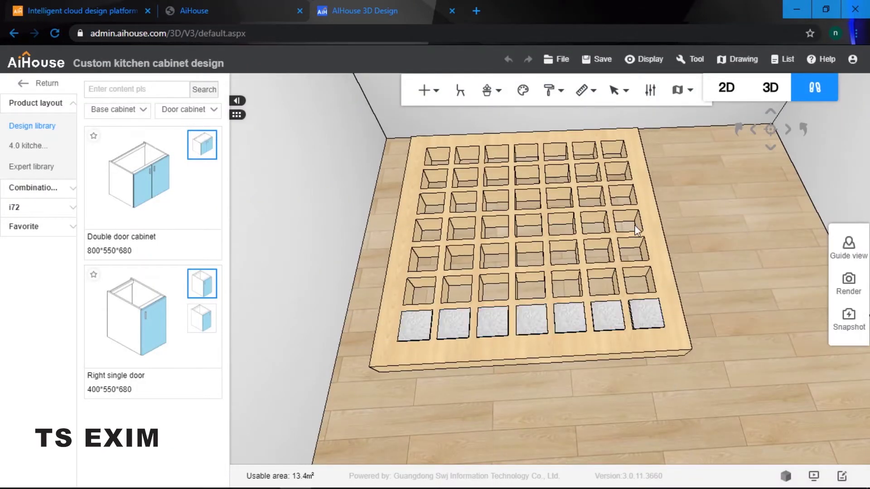
left_click(27, 228)
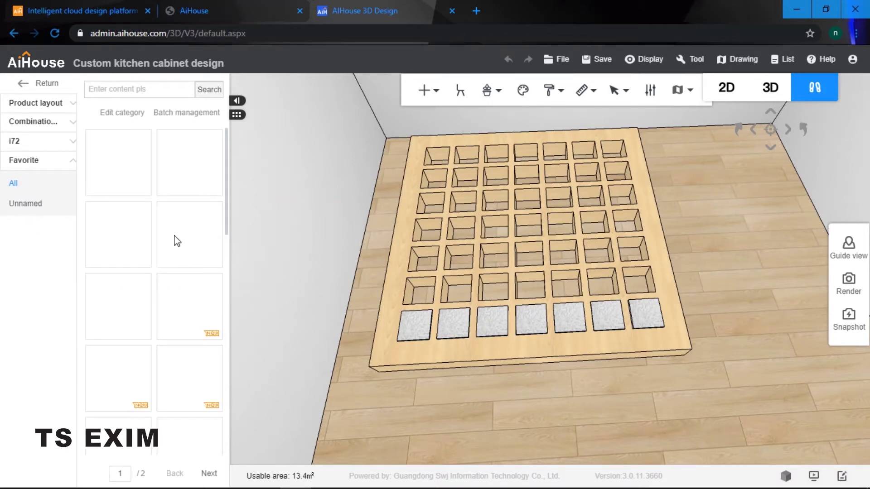
scroll(190, 261, "down", 5)
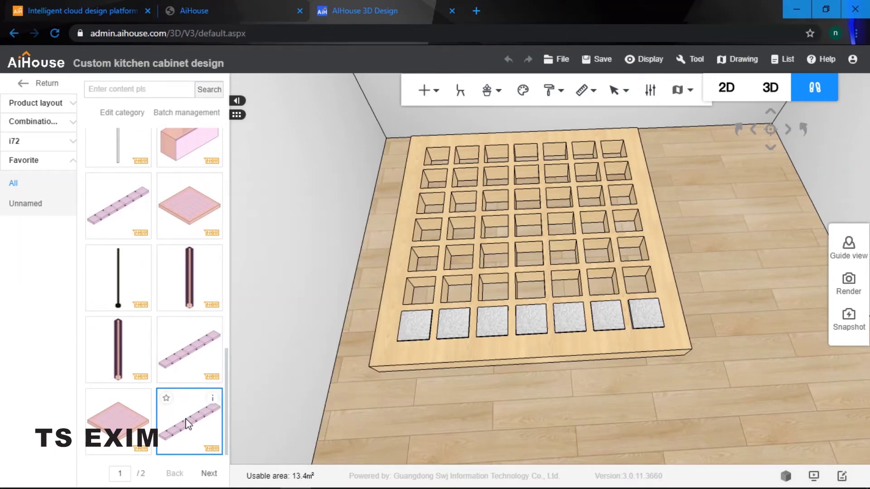
left_click(185, 427)
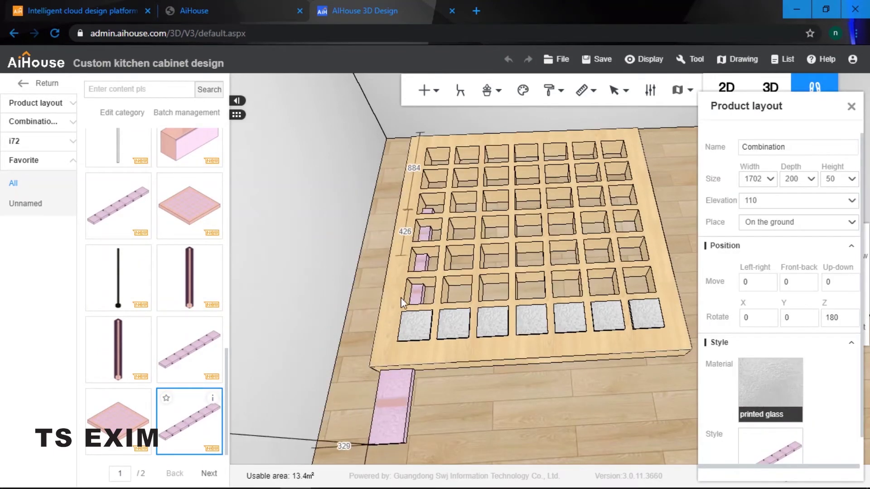
left_click(361, 321)
key("Delete")
Place the saved seven-plate combination over the second and third rows of holes, counted from the filled front row
left_click(192, 416)
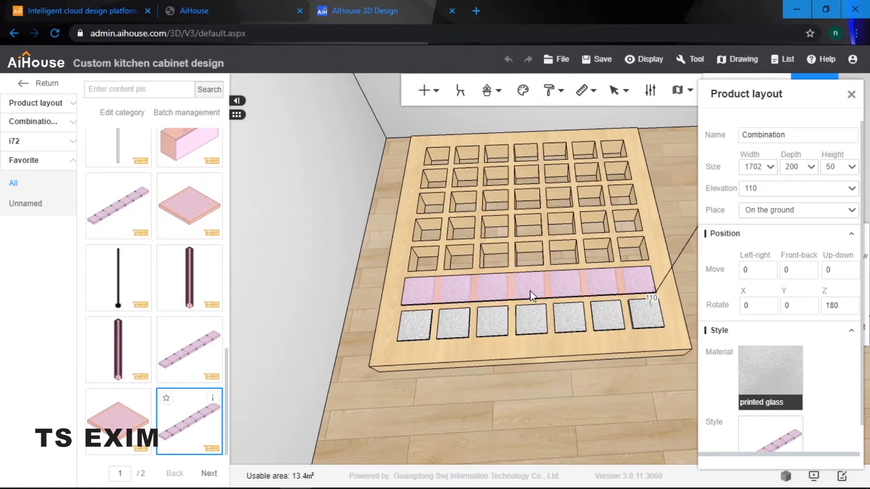
left_click(544, 303)
right_click_drag(544, 303, 467, 340)
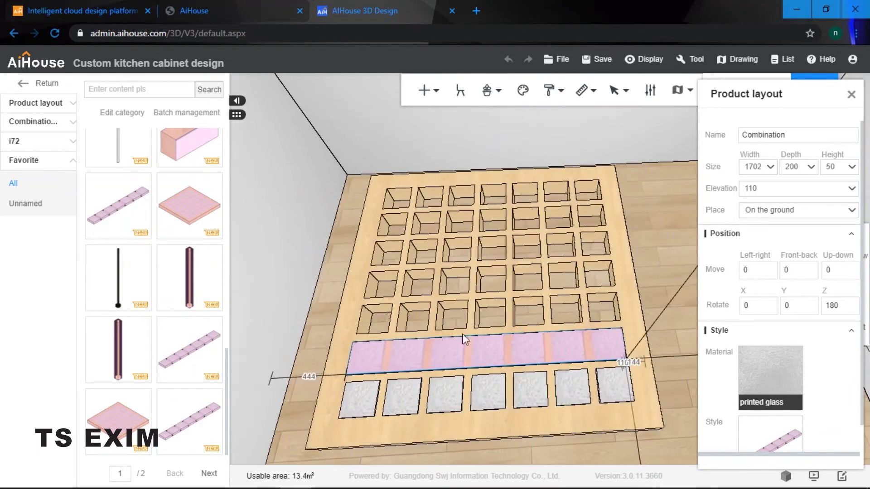
left_click(204, 416)
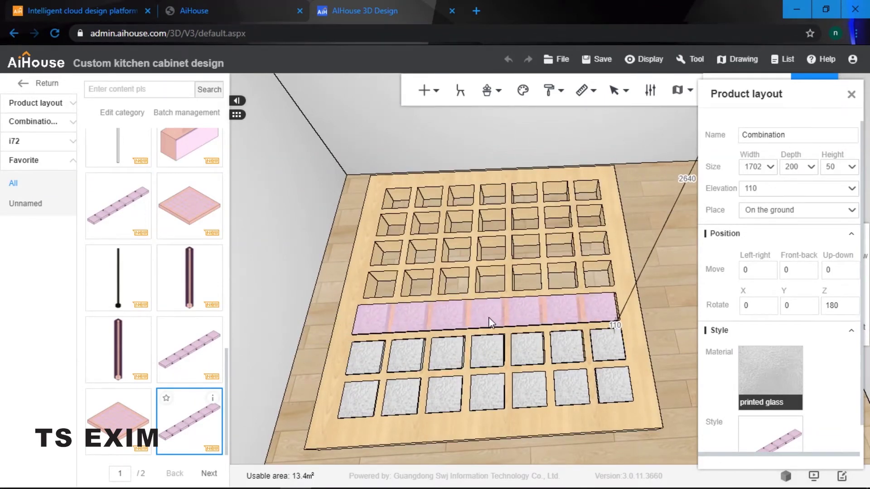
left_click(490, 317)
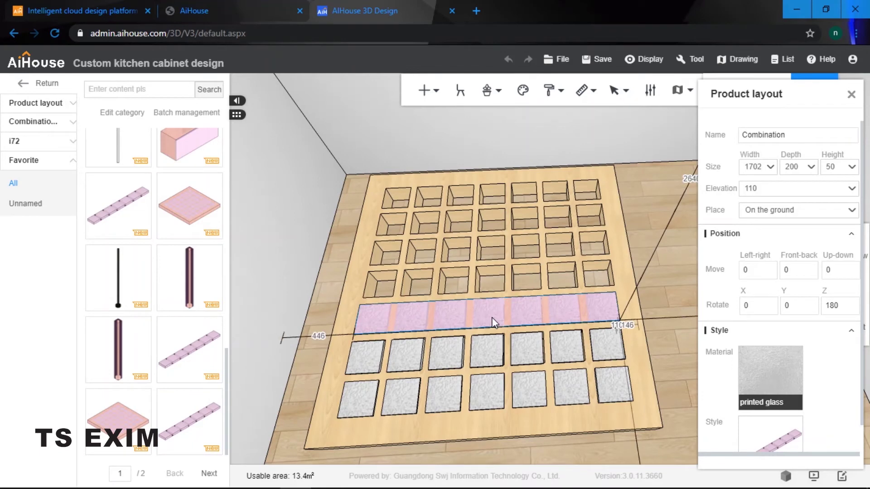
Place further copies of the seven-plate combination over the fourth to seventh rows of holes, up to the back wall
left_click(209, 414)
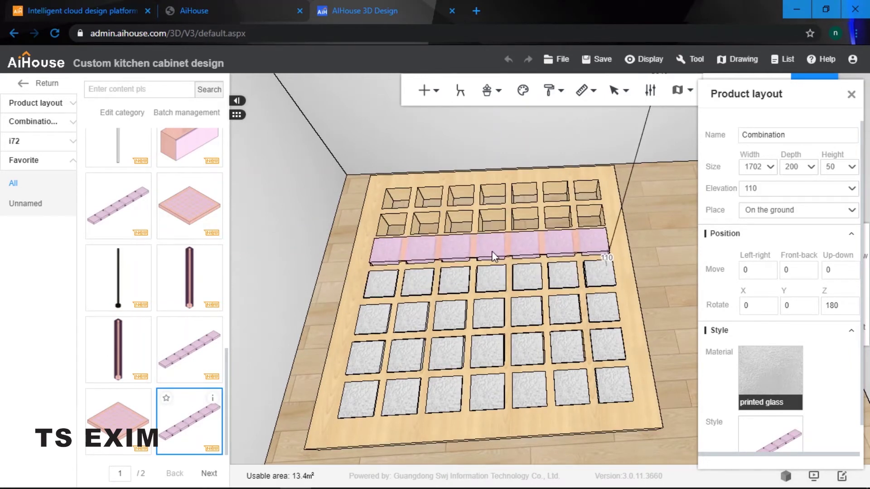
left_click(493, 252)
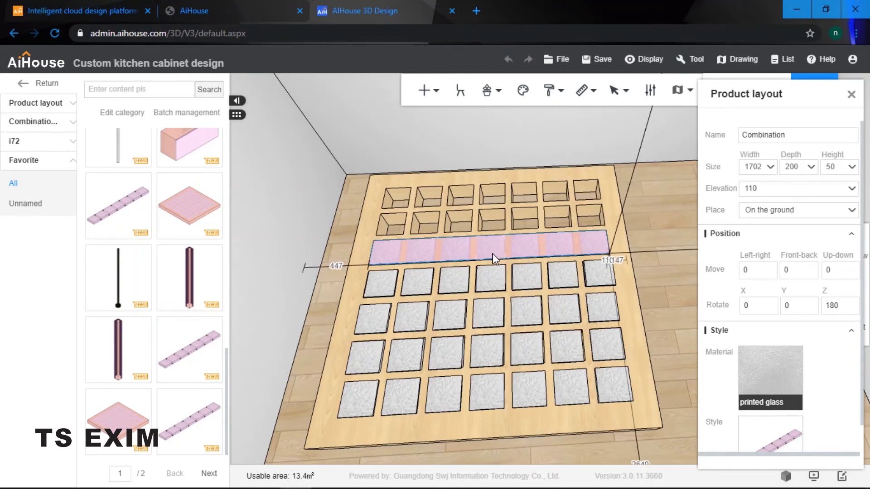
scroll(346, 326, "down", 1)
right_click_drag(352, 325, 347, 380)
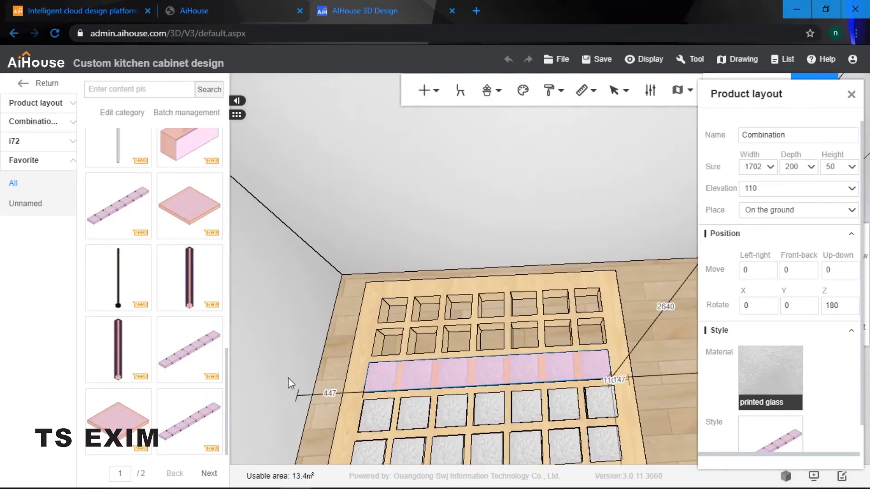
left_click(201, 418)
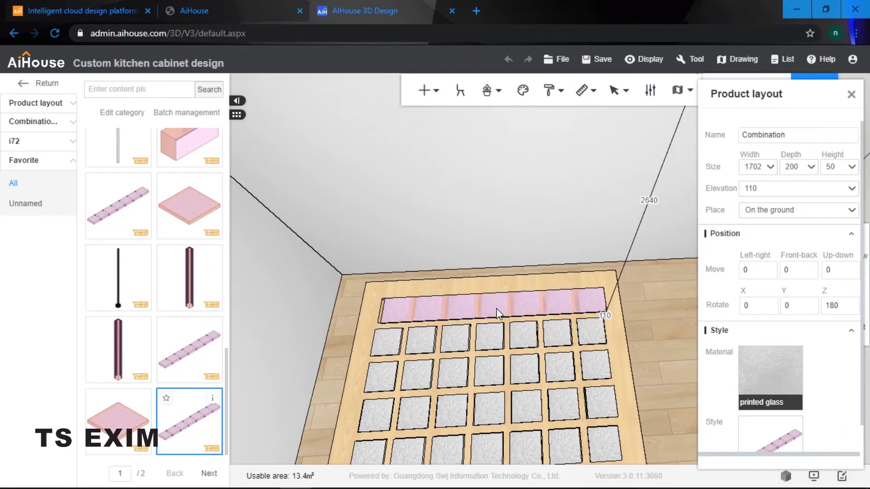
left_click(497, 311)
Slide the plate row nearest the back wall sideways until its plates line up with the holes
left_click_drag(642, 316, 549, 294)
double_click(535, 297)
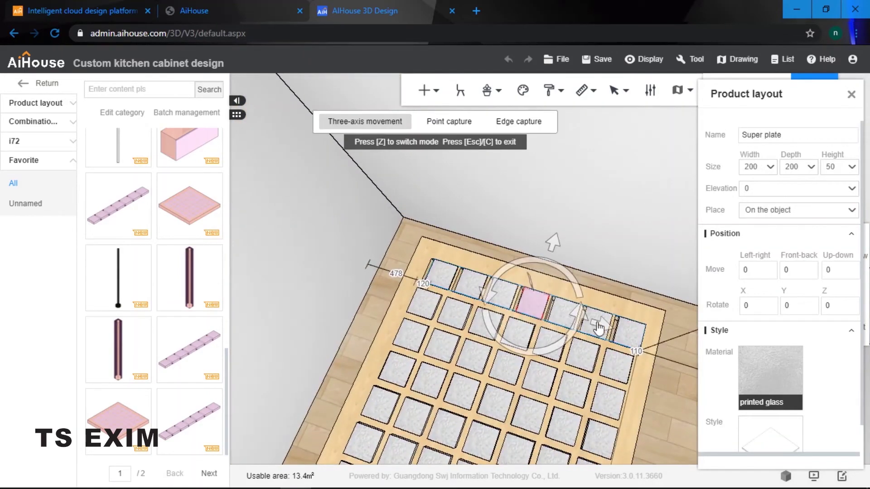
mouse_move(616, 257)
left_mouse_down()
mouse_move(657, 278)
mouse_move(619, 265)
left_mouse_up()
left_click_drag(471, 300, 448, 305)
key("s")
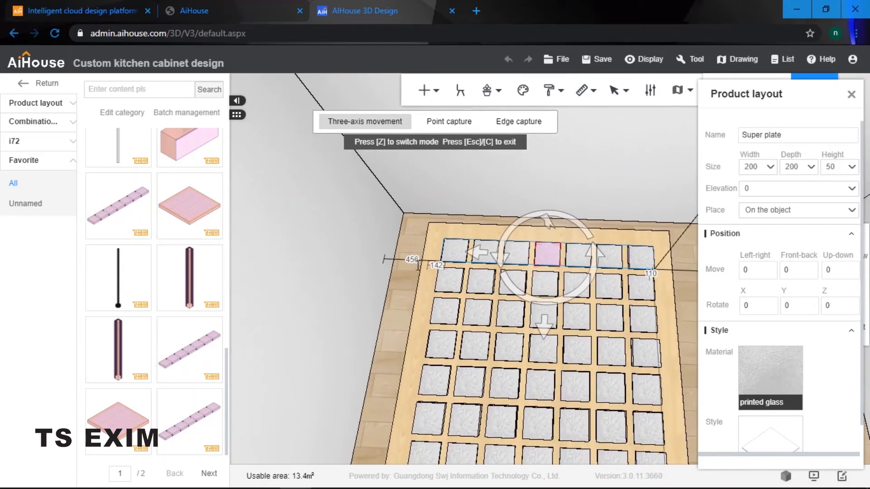
Set the distance of the second plate row from the front to the left wall to 452 mm
double_click(421, 260)
left_click(429, 448)
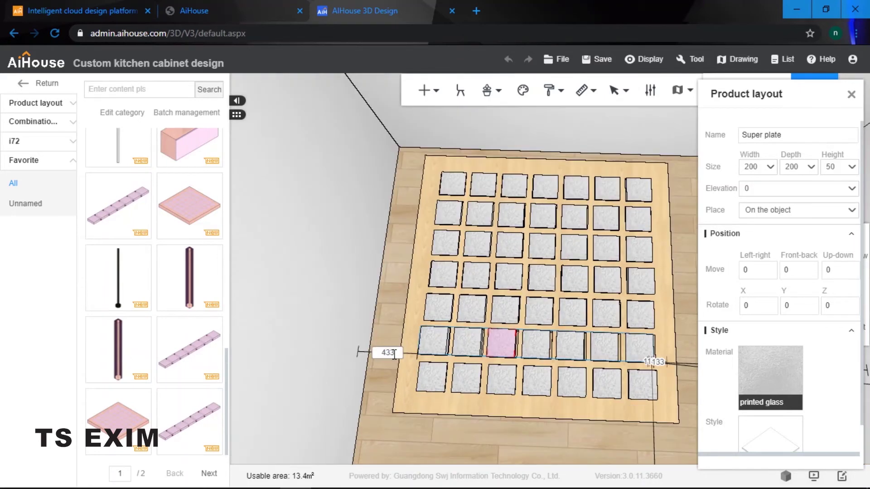
left_click_drag(396, 353, 381, 353)
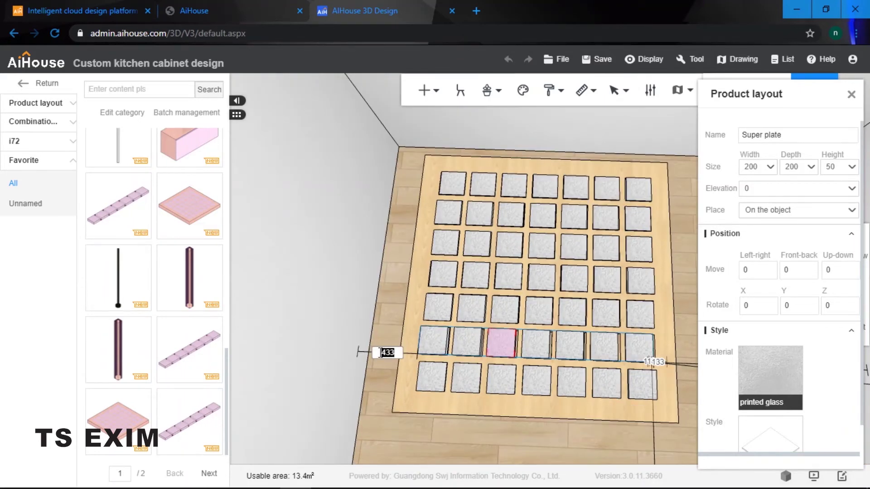
type("452")
key("Return")
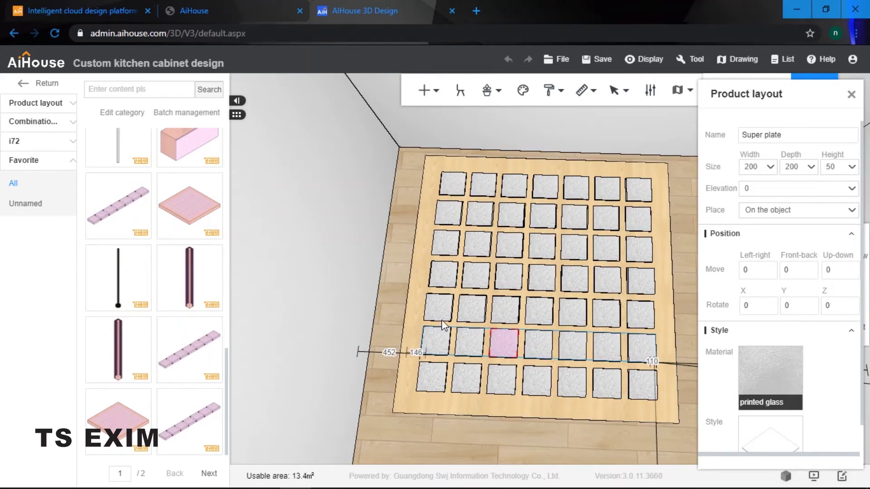
Set the third plate row's distance from the left wall to 452 mm
left_click(449, 317)
left_click_drag(401, 323, 385, 323)
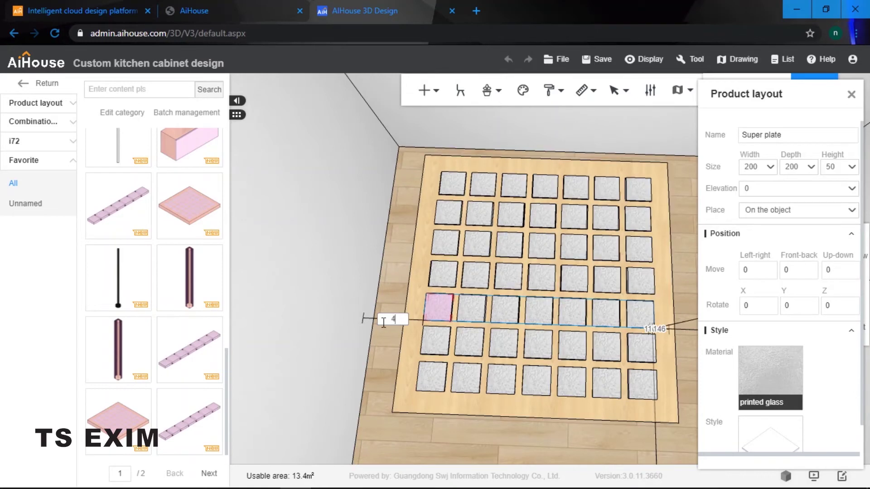
type("452")
key("Return")
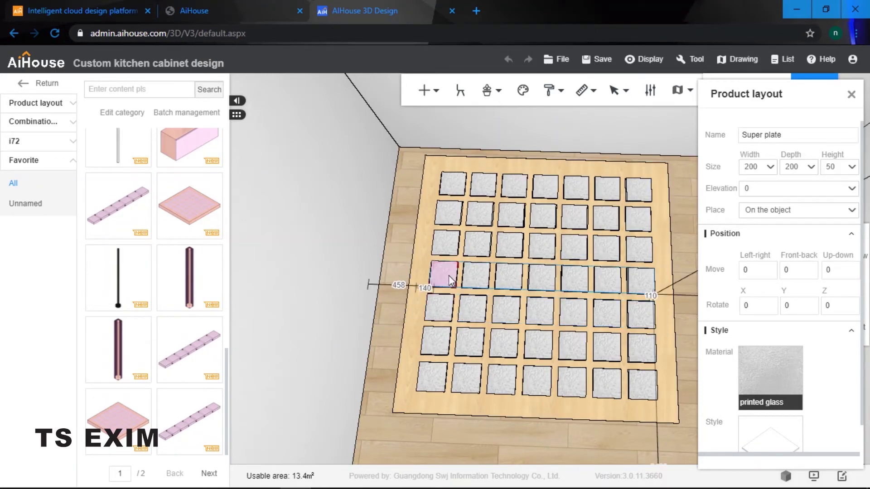
Set the fourth plate row's distance from the left wall to 452 mm
left_click_drag(408, 286, 381, 287)
type("452")
key("Return")
Set the fifth plate row's distance from the left wall to 452 mm
key("Up")
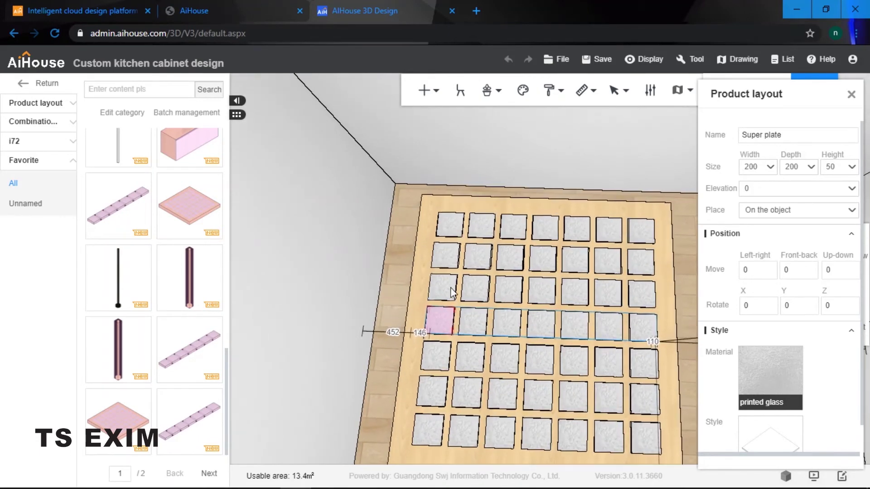
left_click(438, 288)
left_click(395, 298)
type("45")
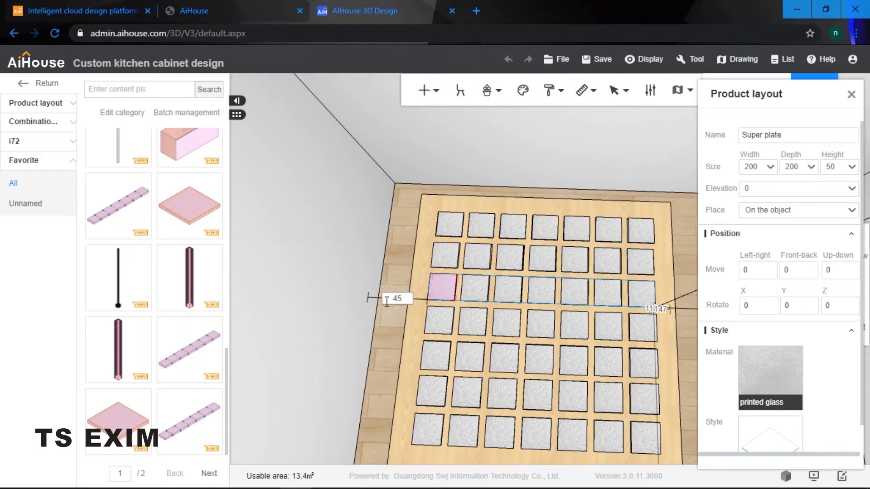
type("2")
key("Return")
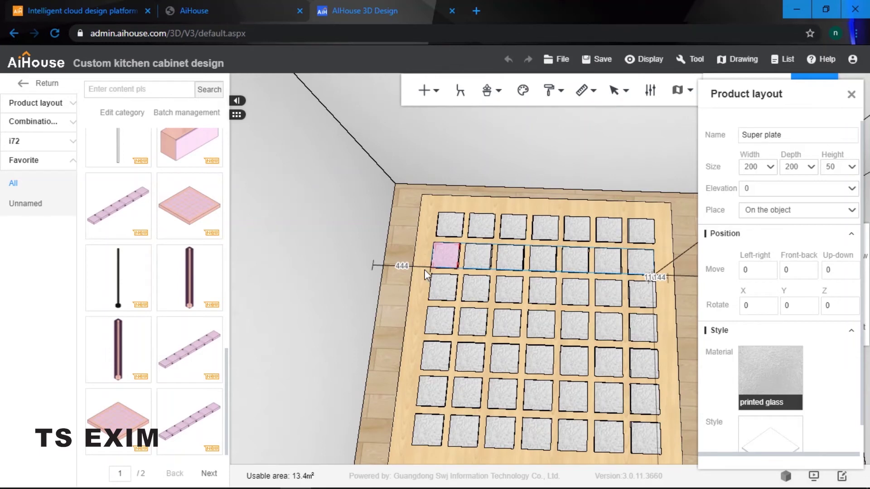
Set the distance of the sixth and seventh plate rows from the left wall to 452 mm
left_click(402, 266)
type("452")
key("Return")
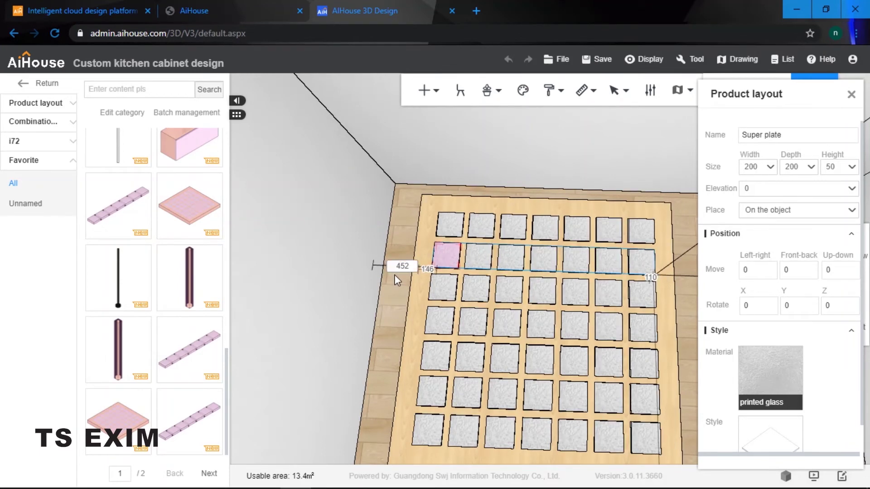
left_click(456, 221)
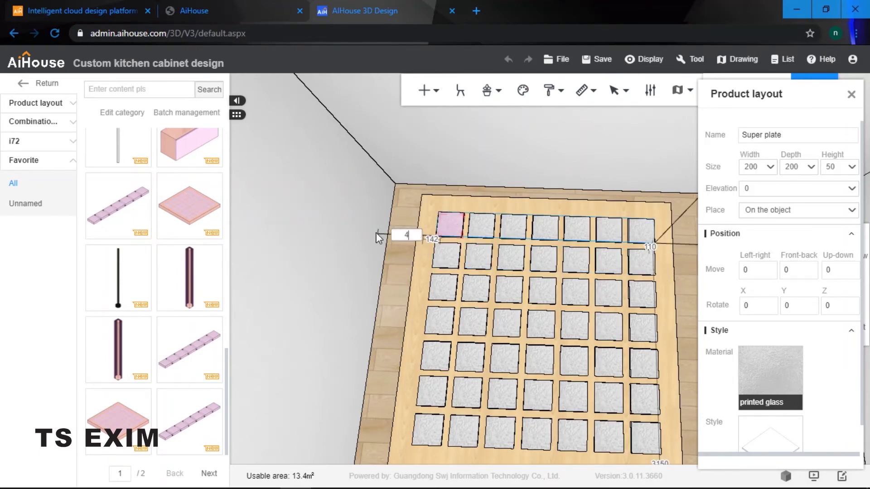
type("52")
key("Return")
Ungroup the first and second glass plate rows from the front into individual plates
left_click_drag(416, 137, 481, 319)
left_click(452, 323)
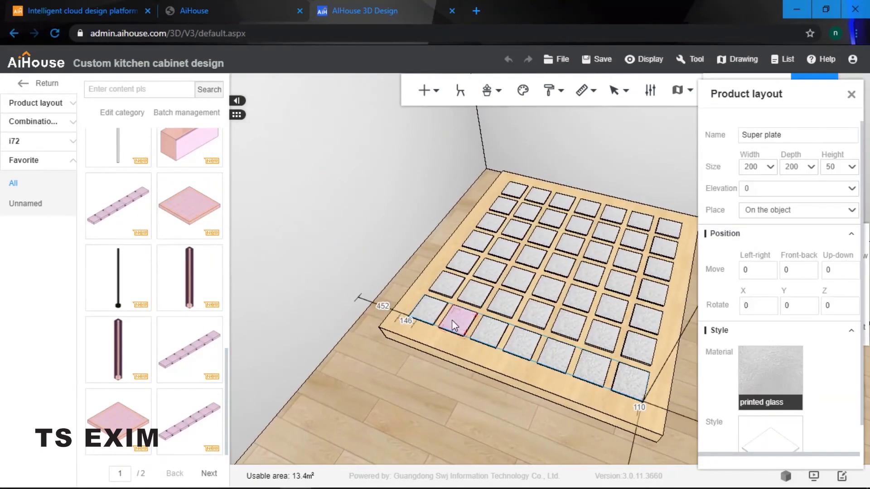
left_click(455, 319)
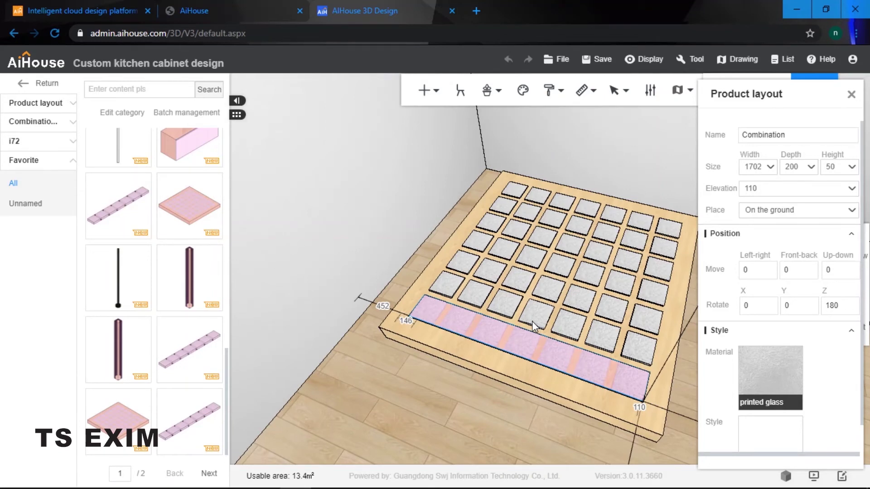
key("ctrl+shift+g")
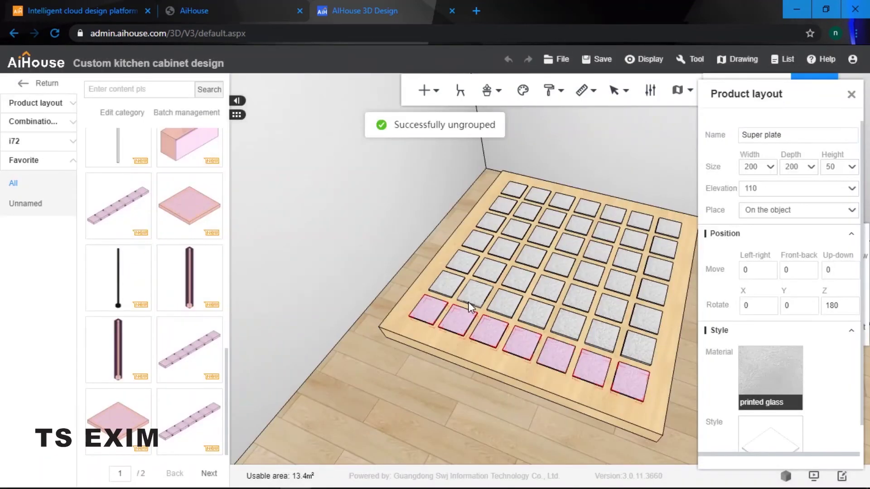
left_click(455, 283)
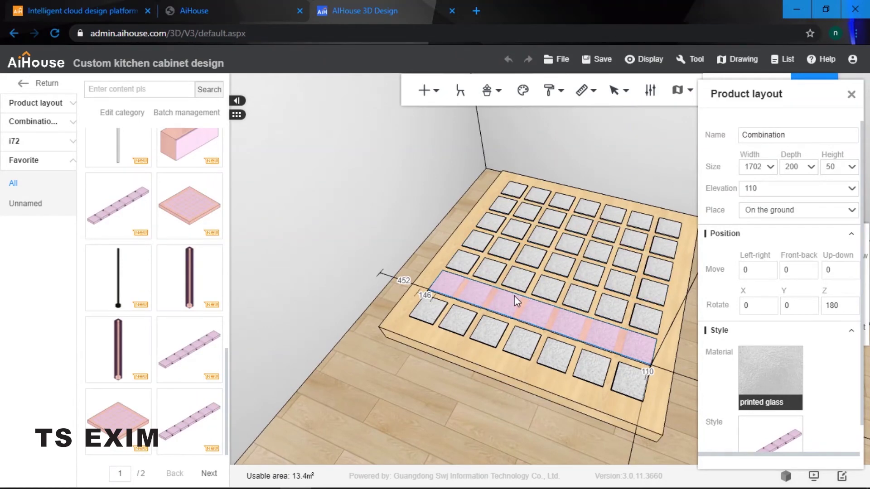
key("ctrl+shift+g")
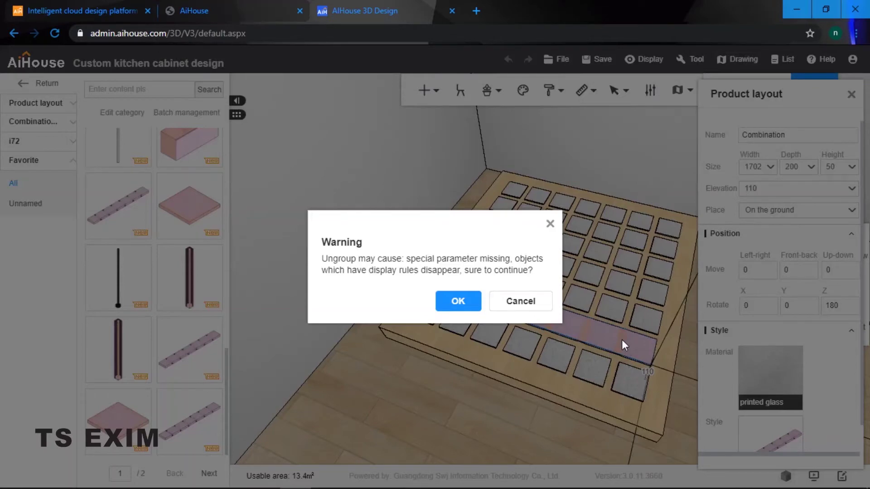
left_click(479, 303)
Ungroup the third and fourth glass plate rows from the front into individual plates
left_click(492, 277)
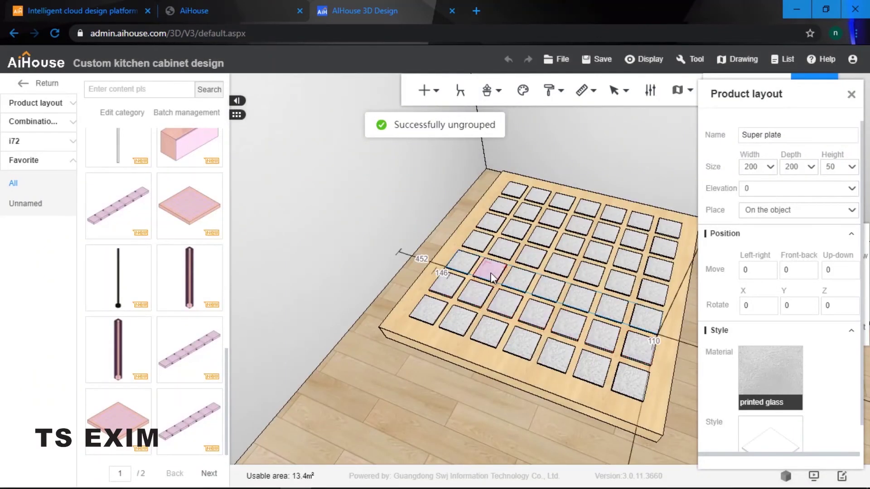
key("ctrl+shift+g")
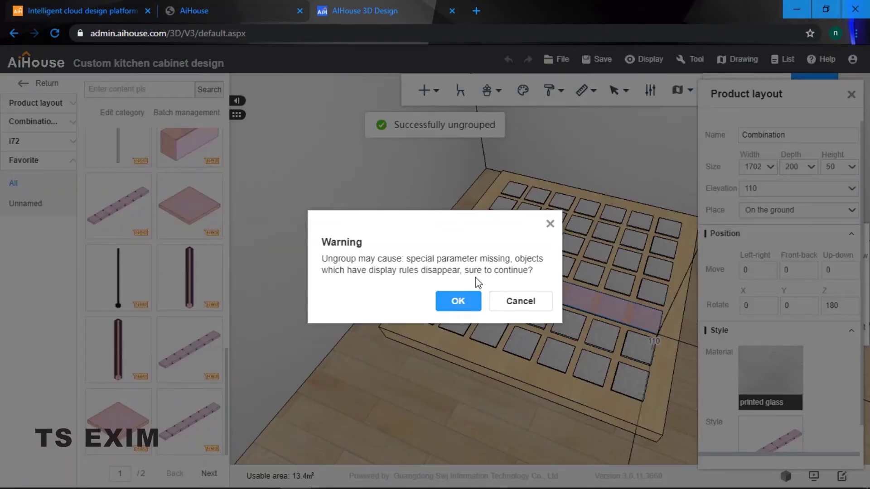
left_click(457, 301)
left_click_drag(505, 254, 502, 249)
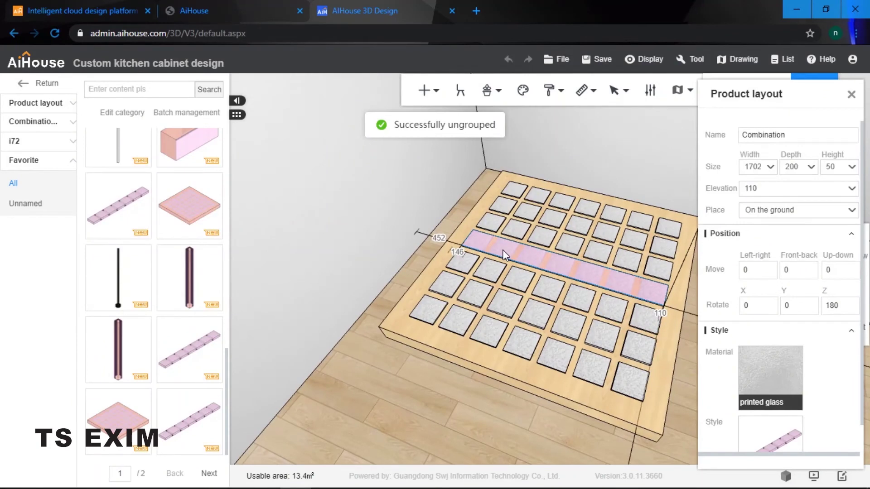
key("ctrl+shift+g")
left_click(453, 301)
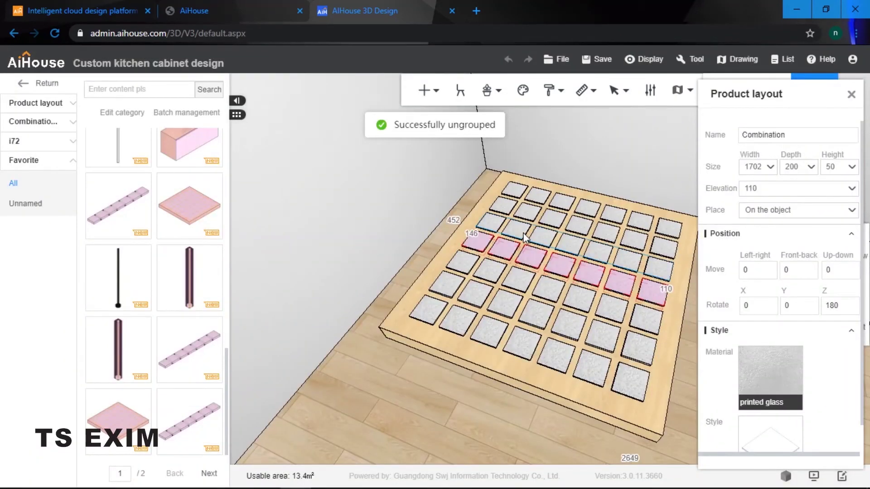
Ungroup the fifth and sixth glass plate rows from the front into individual plates
left_click_drag(524, 238, 515, 228)
key("ctrl+shift+g")
left_click(471, 303)
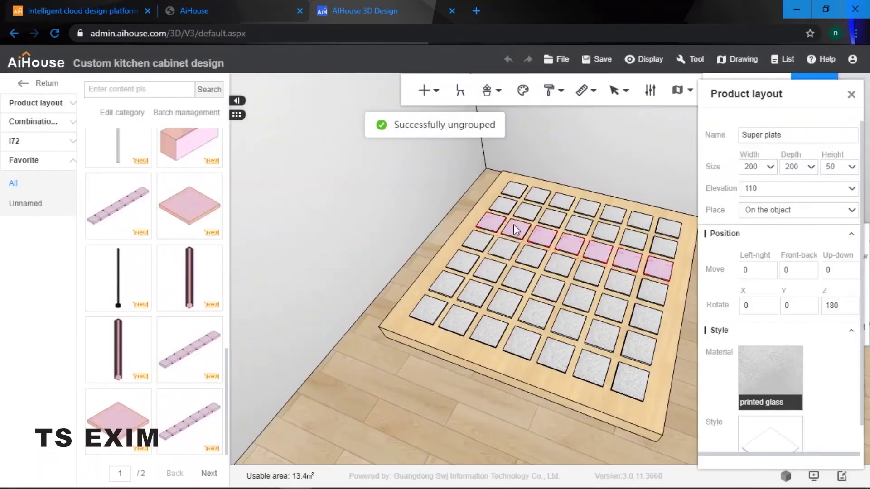
left_click(530, 214)
left_click(529, 214)
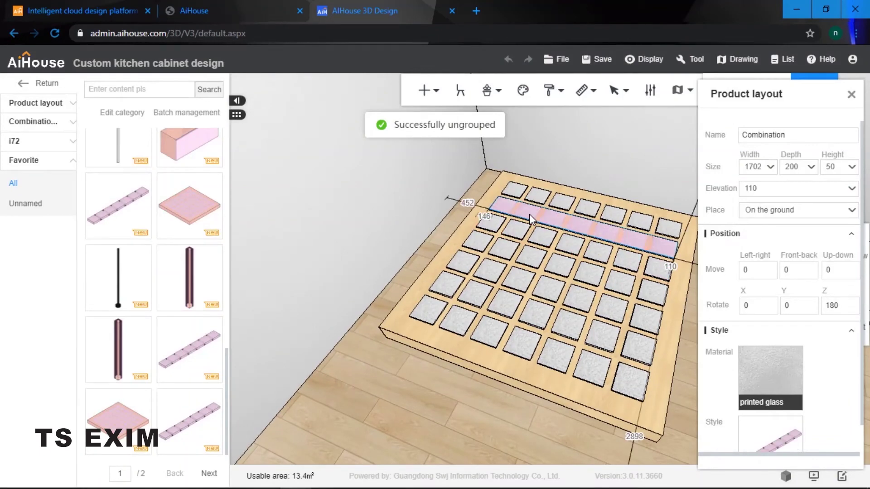
key("ctrl+shift+g")
left_click(478, 302)
Ungroup the rearmost glass plate row into individual plates and clear the selection
left_click(566, 208)
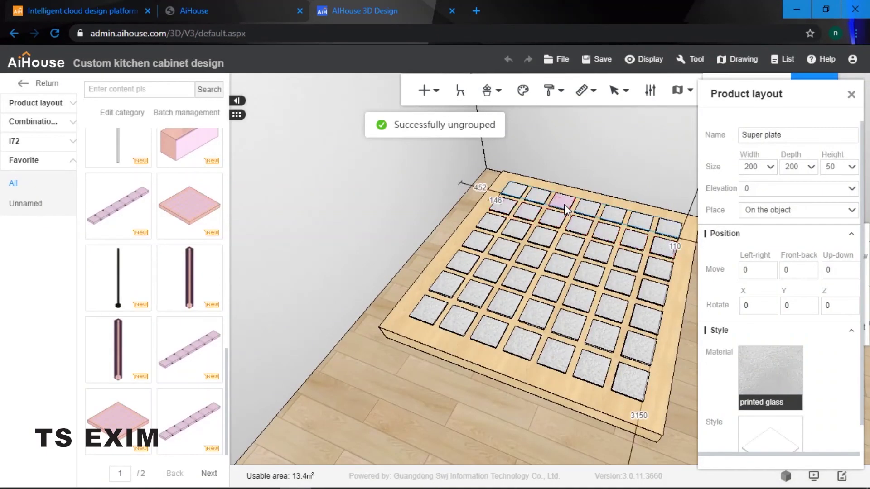
left_click(565, 204)
key("ctrl+shift+g")
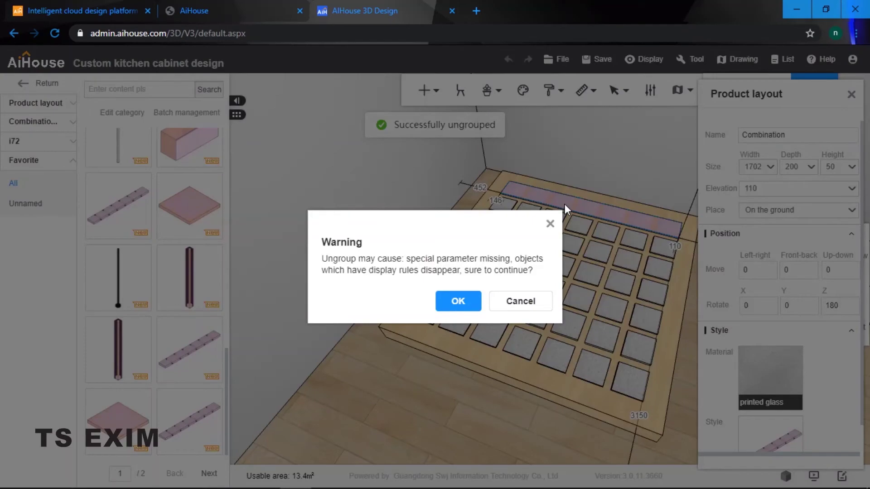
left_click(465, 311)
left_click(624, 163)
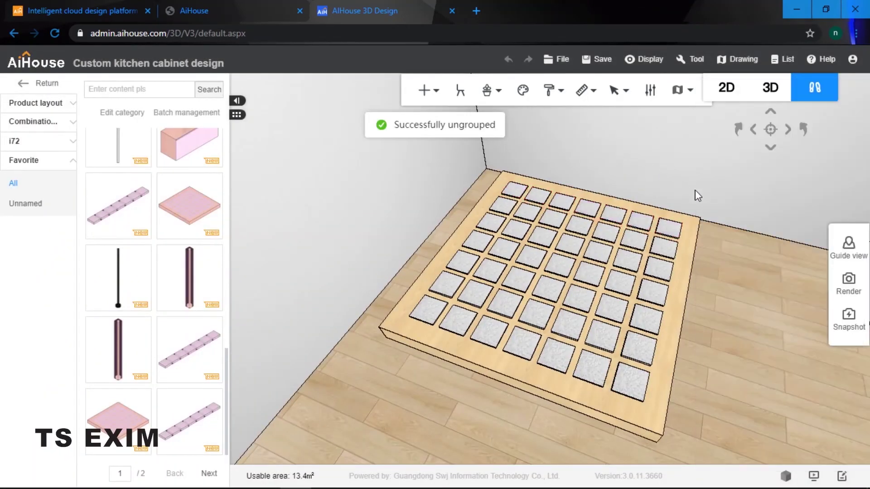
Combine the large wooden plate and all glass plates into one combination and save it to the Unnamed favorites category
left_click_drag(756, 238, 743, 311)
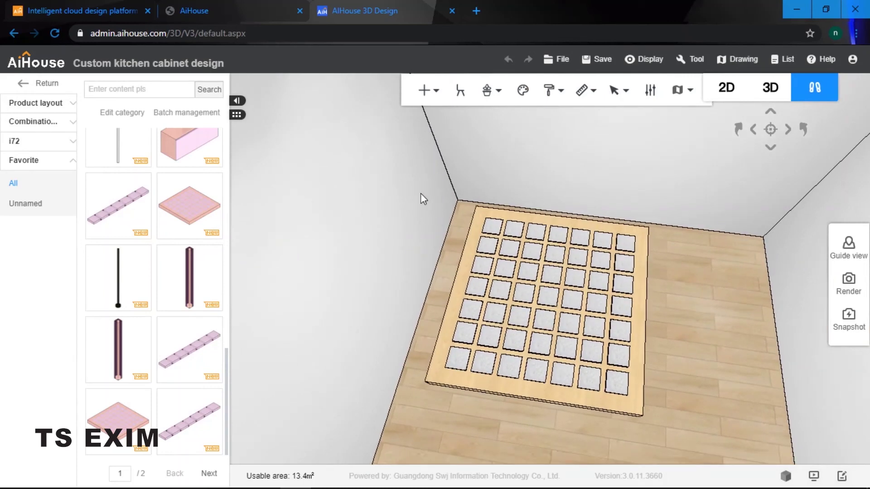
left_click_drag(403, 161, 698, 436)
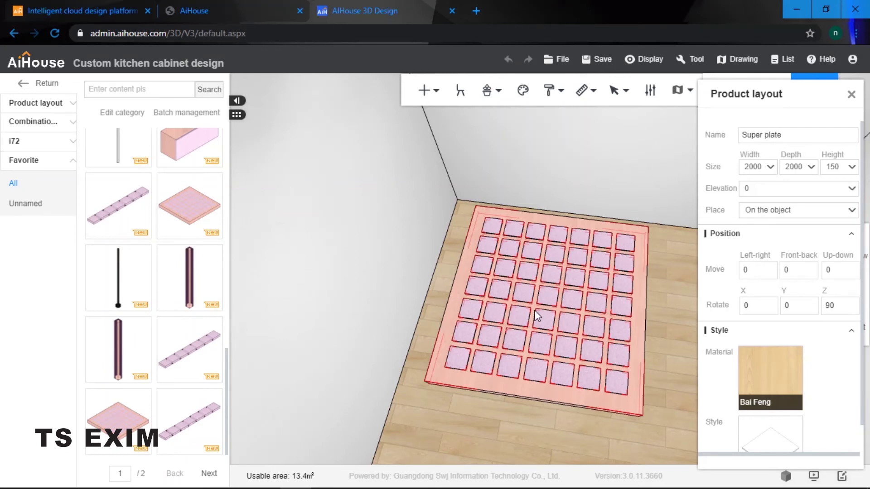
left_click(537, 316)
left_click(760, 368)
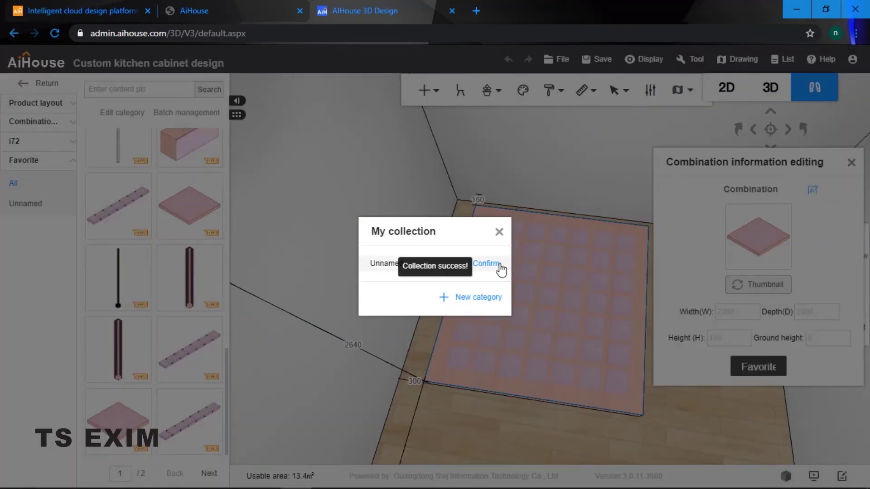
left_click(498, 264)
left_click(851, 162)
left_click(709, 233)
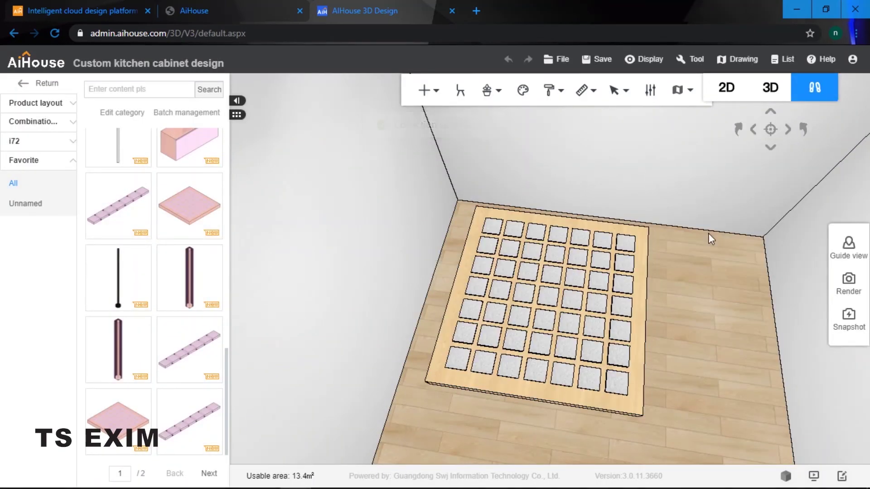
Rotate the combined plate panel from lying flat to standing upright with three-axis rotation
left_click_drag(708, 233, 610, 224)
left_click(578, 245)
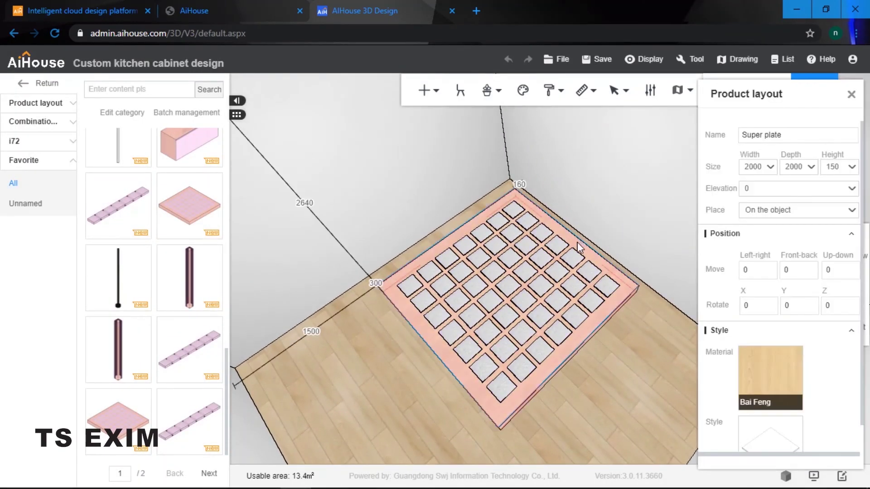
key("c")
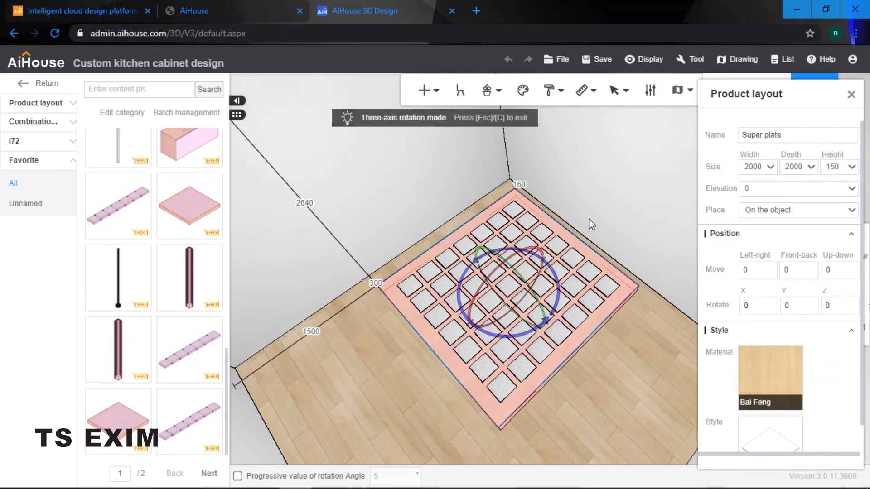
scroll(595, 227, "up", 3)
left_click_drag(595, 227, 502, 224)
key("c")
Raise the upright panel to about 376 mm above the floor with three-axis movement
left_click_drag(522, 338, 546, 311)
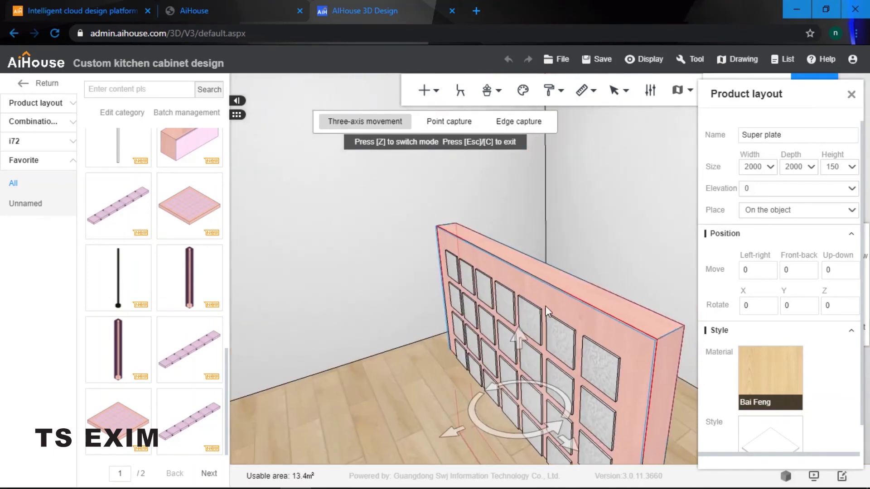
mouse_move(544, 245)
left_mouse_down()
mouse_move(563, 198)
mouse_move(561, 238)
mouse_move(544, 251)
left_mouse_up()
mouse_move(523, 287)
left_mouse_down()
mouse_move(546, 198)
mouse_move(550, 227)
mouse_move(657, 262)
mouse_move(530, 305)
mouse_move(574, 296)
mouse_move(512, 278)
left_mouse_up()
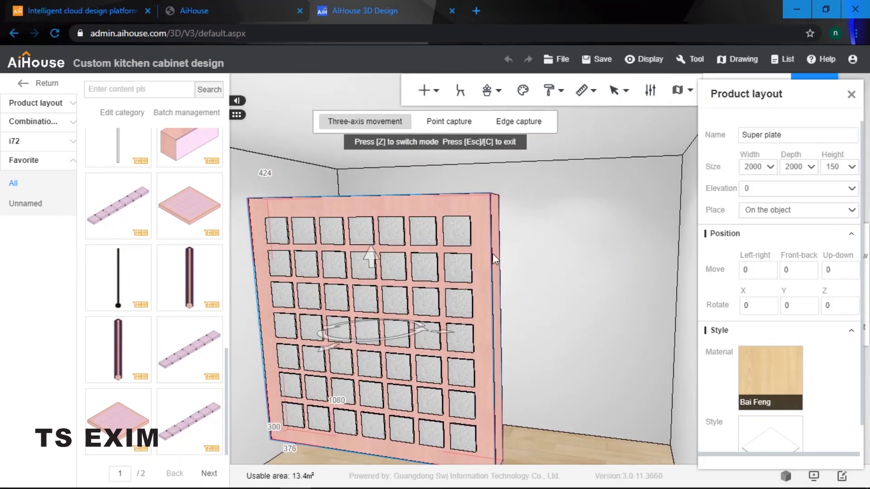
Set the upright panel's distance from the wall behind it to 0 so it sits flush
left_click_drag(522, 245, 405, 350)
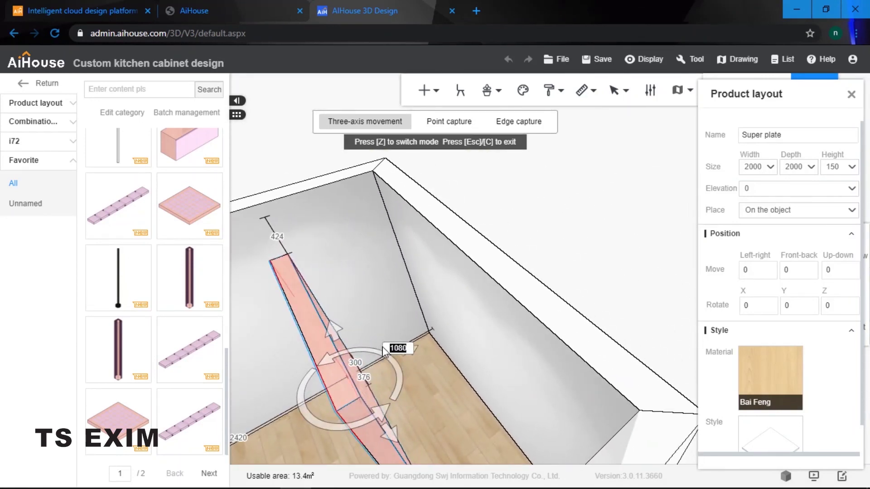
type("0")
key("Return")
left_click_drag(433, 399, 553, 280)
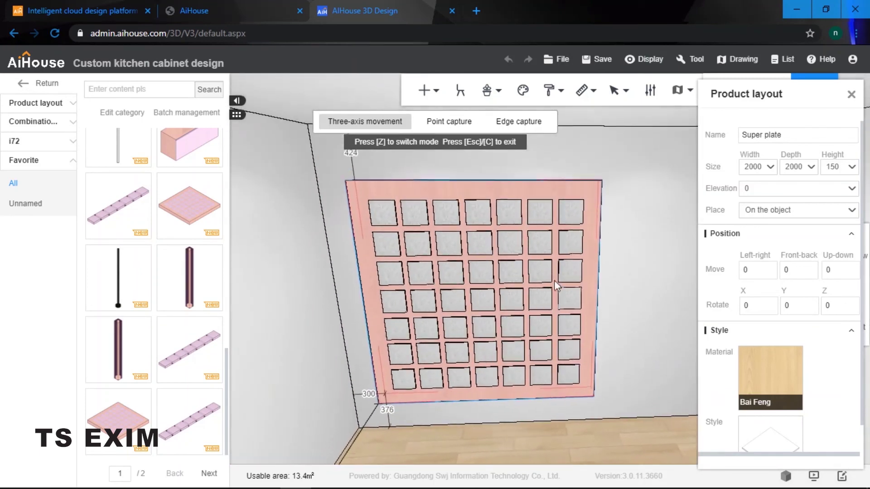
Move the panel sideways along the wall to roughly the middle between the two side walls
left_click(380, 319)
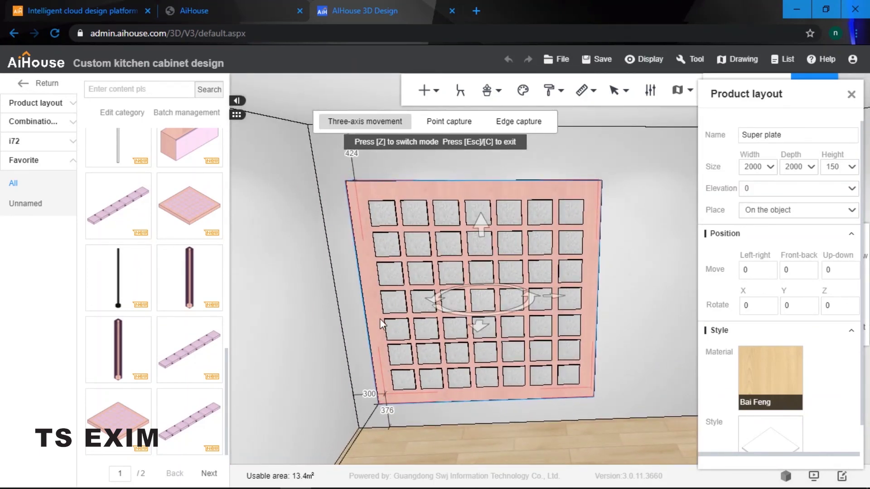
key("z")
key("z")
key("z")
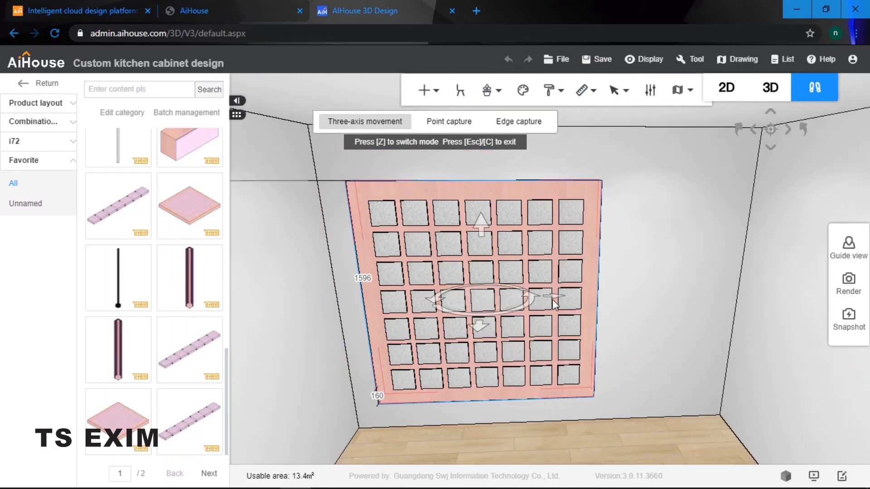
left_click_drag(553, 300, 614, 307)
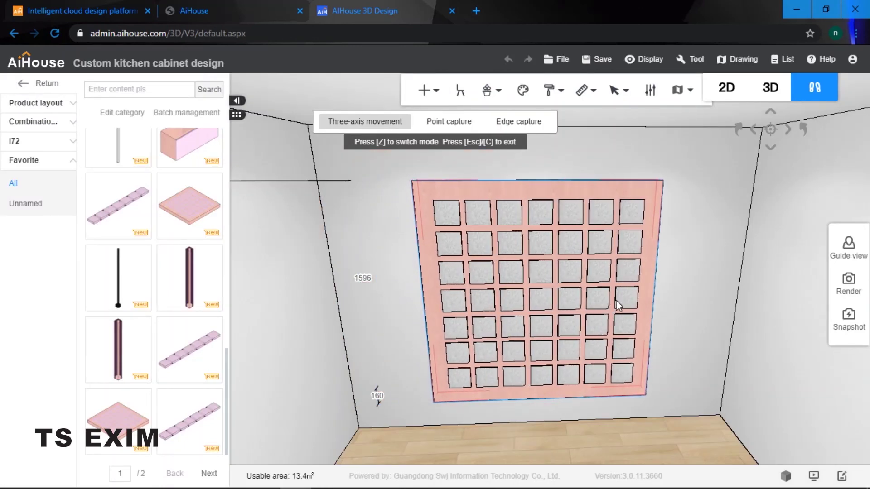
left_click_drag(687, 290, 688, 262)
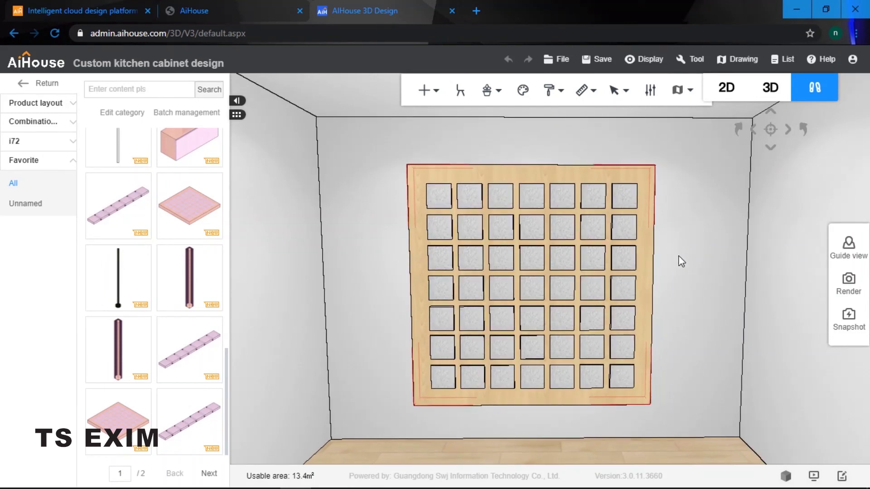